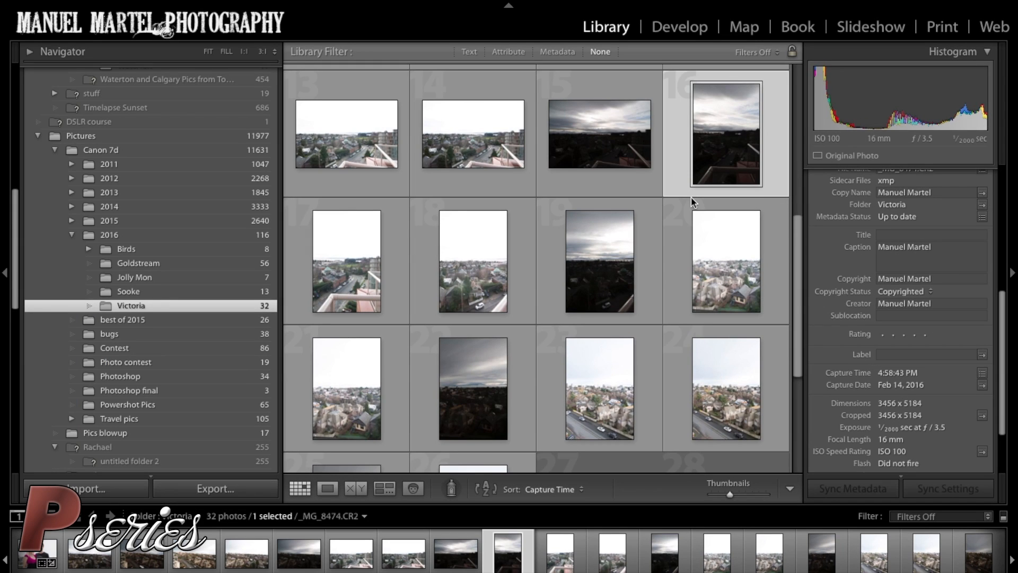
- Browse the portrait exposures of the Victoria folder enlarged one after another, from _MG_8474.CR2 through _MG_8483.CR2
double_click(729, 154)
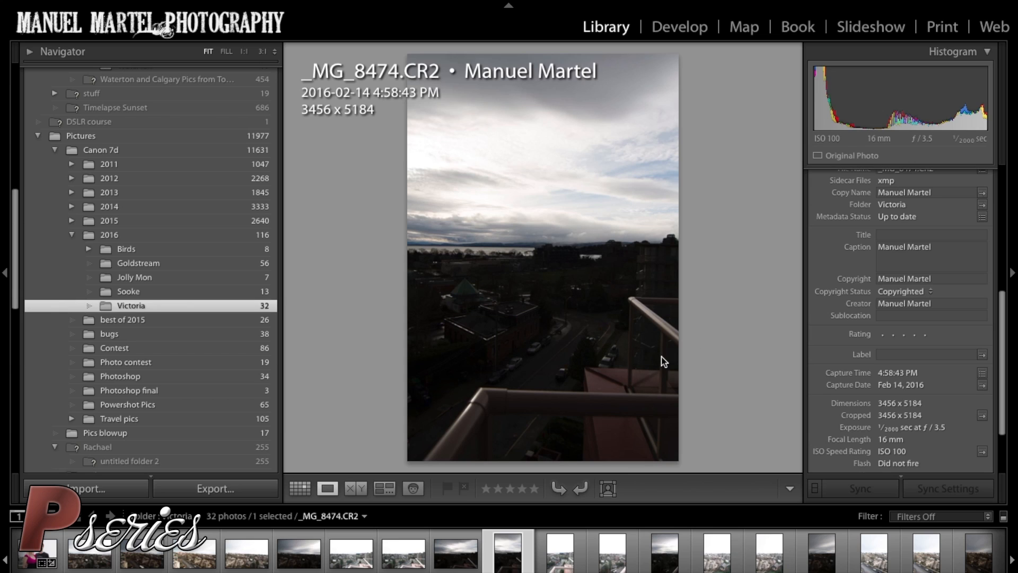
left_click(561, 551)
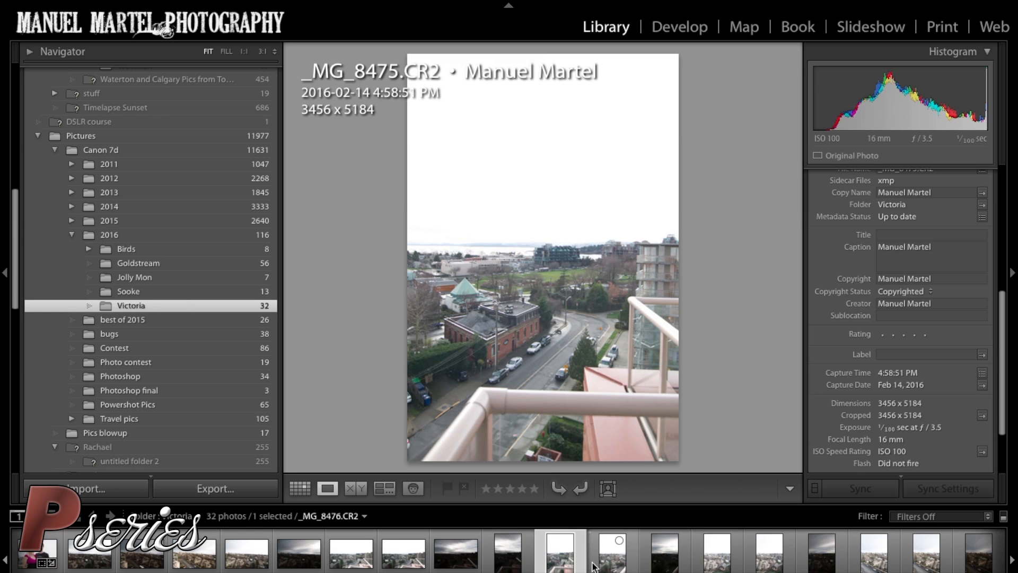
left_click(614, 562)
left_click(665, 565)
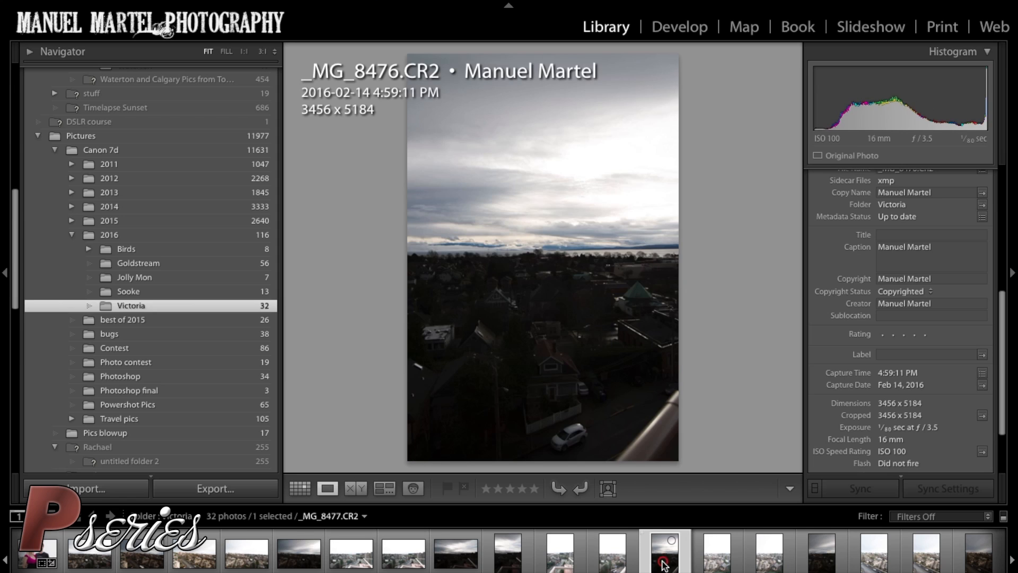
left_click(721, 565)
left_click(808, 565)
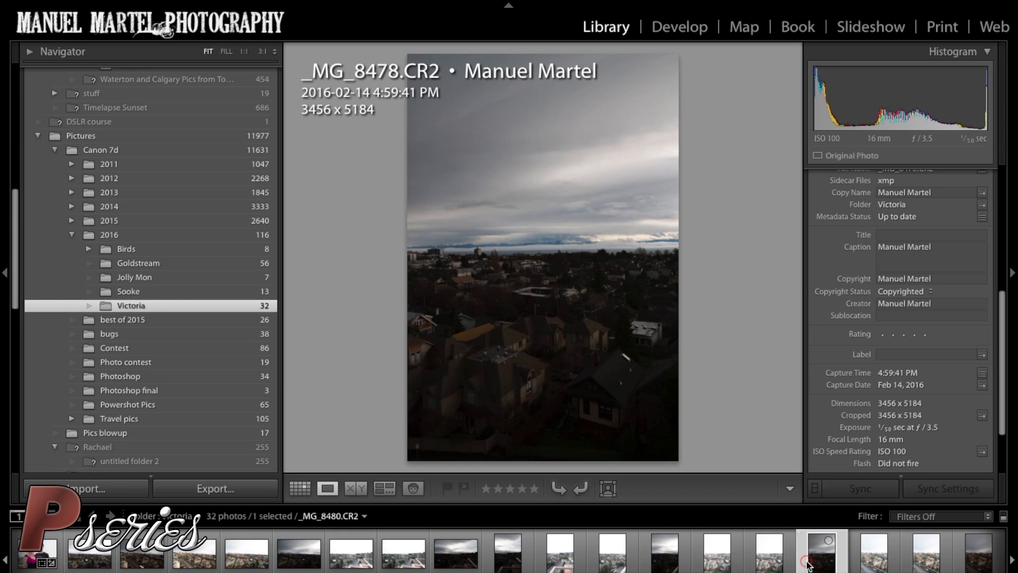
left_click(875, 563)
left_click(981, 565)
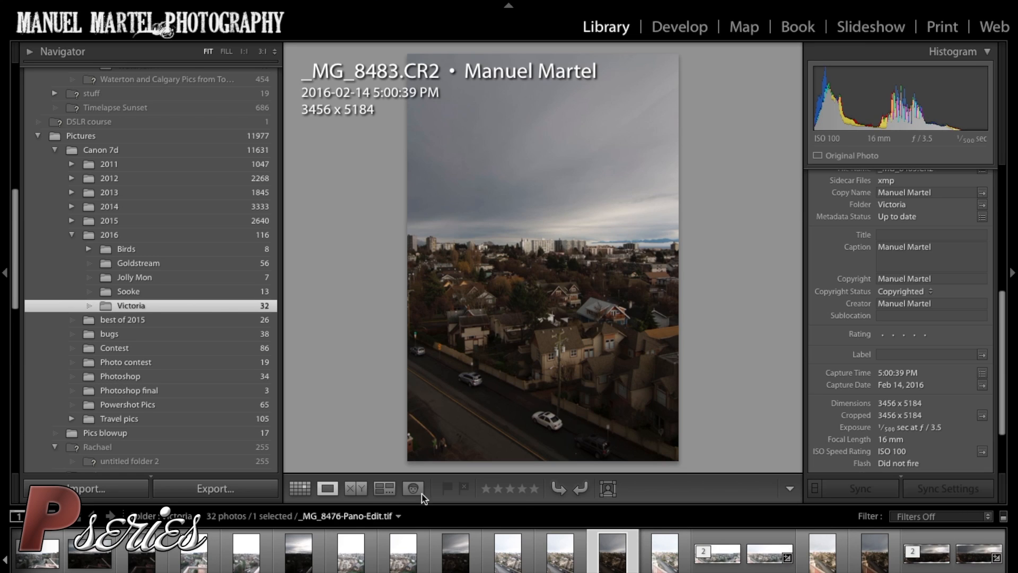
- Select the five dark portrait exposures together in the thumbnail grid and check the Photo Merge options offered for them
left_click(307, 488)
scroll(476, 373, "up", 3)
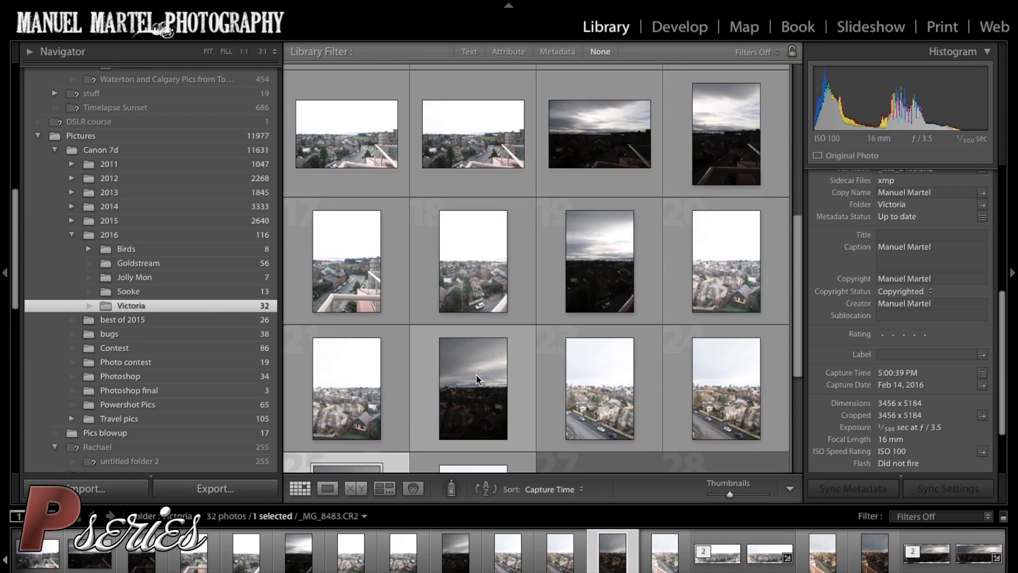
left_click(730, 223)
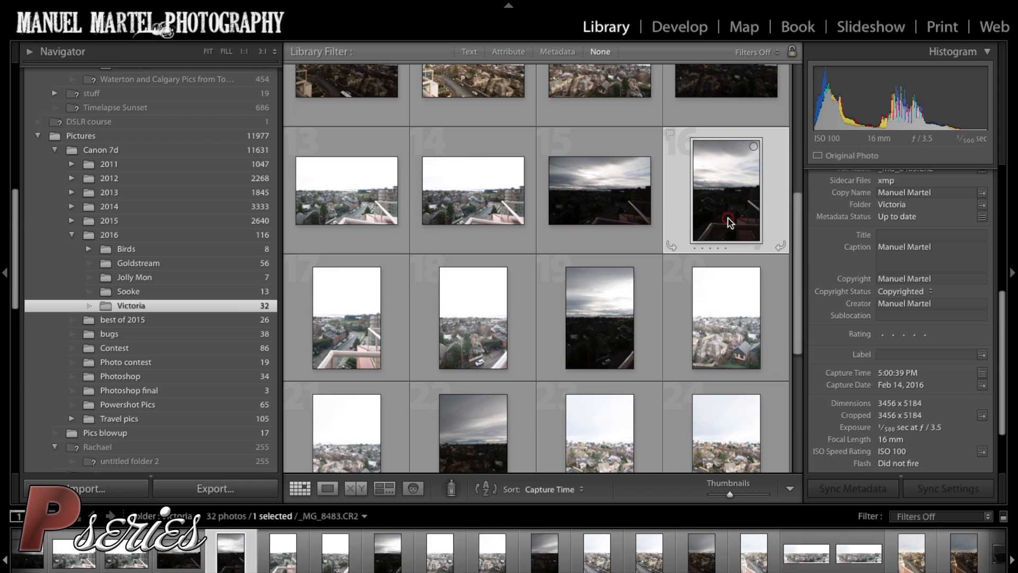
left_click(593, 325, "ctrl")
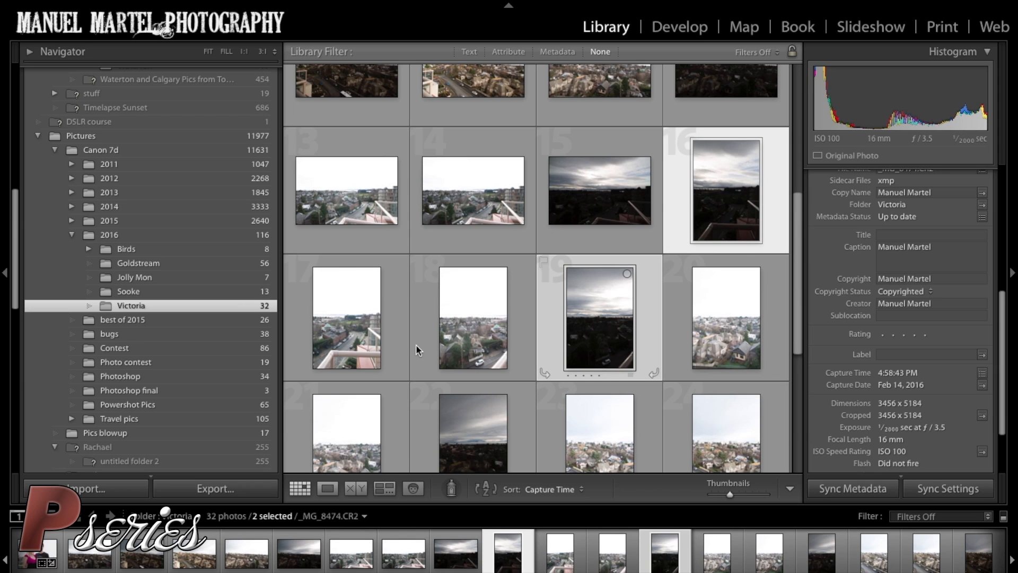
scroll(466, 391, "down", 3)
left_click(471, 345, "ctrl")
left_click(364, 434, "ctrl")
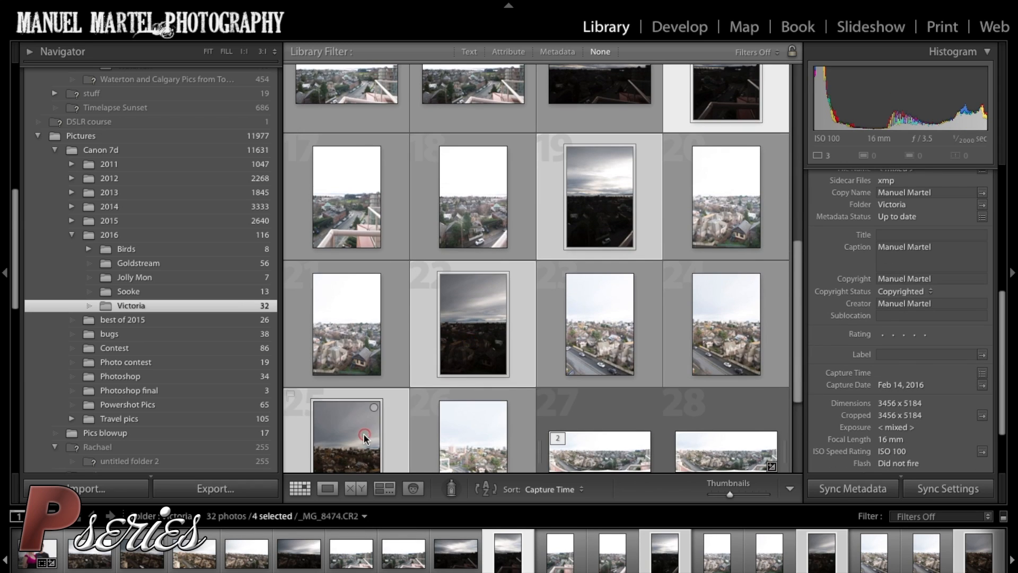
scroll(364, 433, "down", 3)
left_click(483, 438, "ctrl")
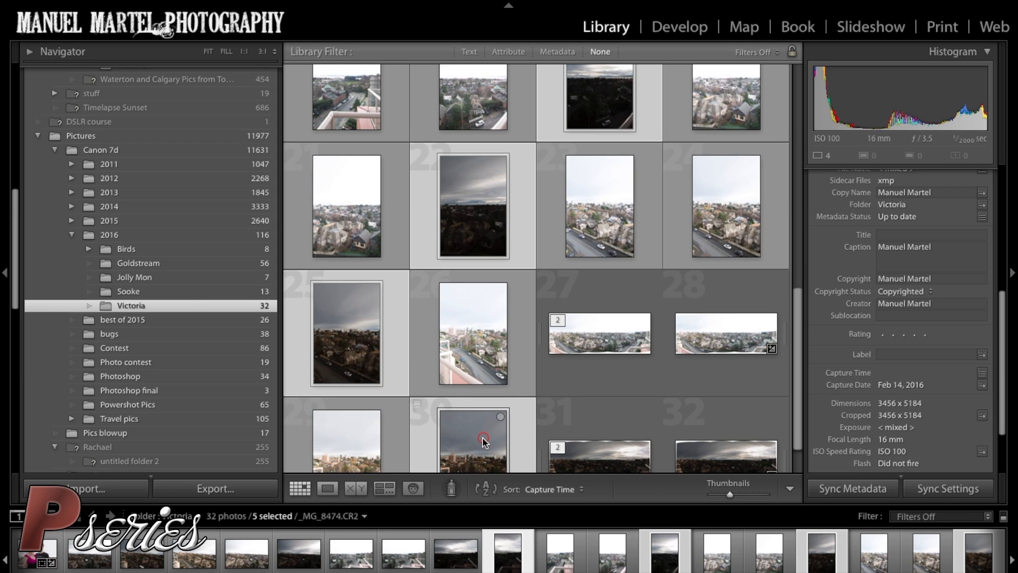
right_click(483, 438)
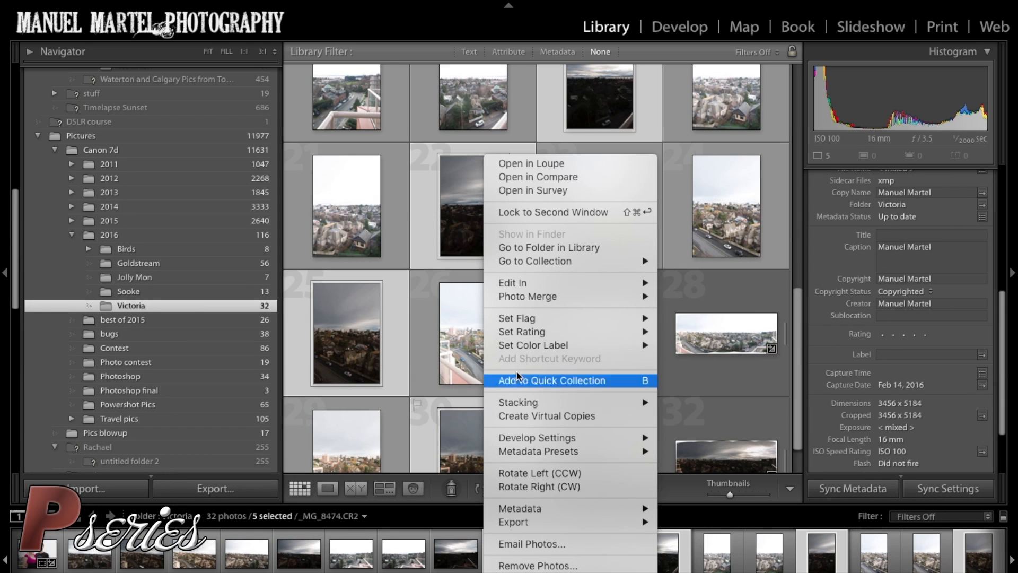
mouse_move(549, 302)
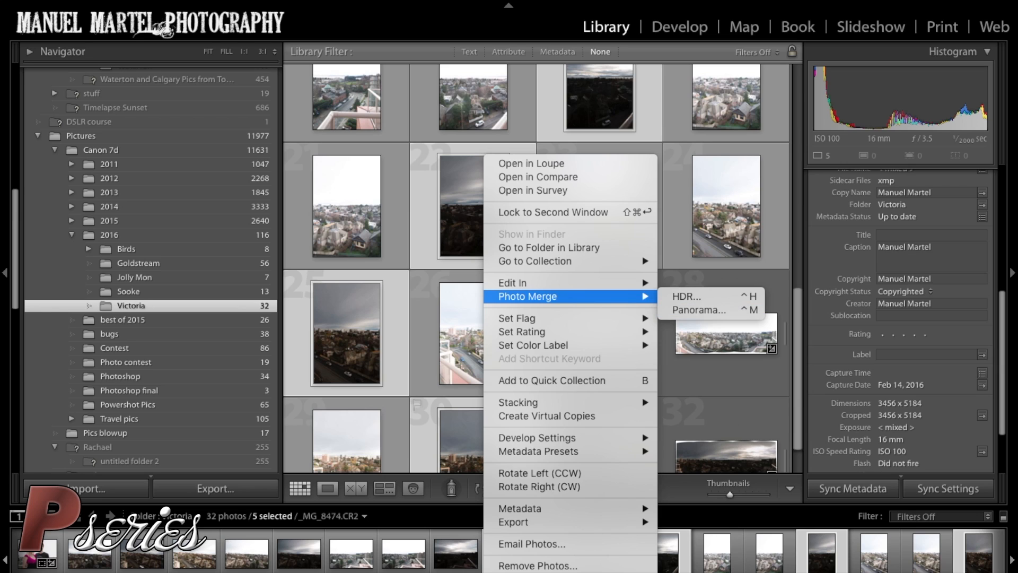
left_click(742, 374)
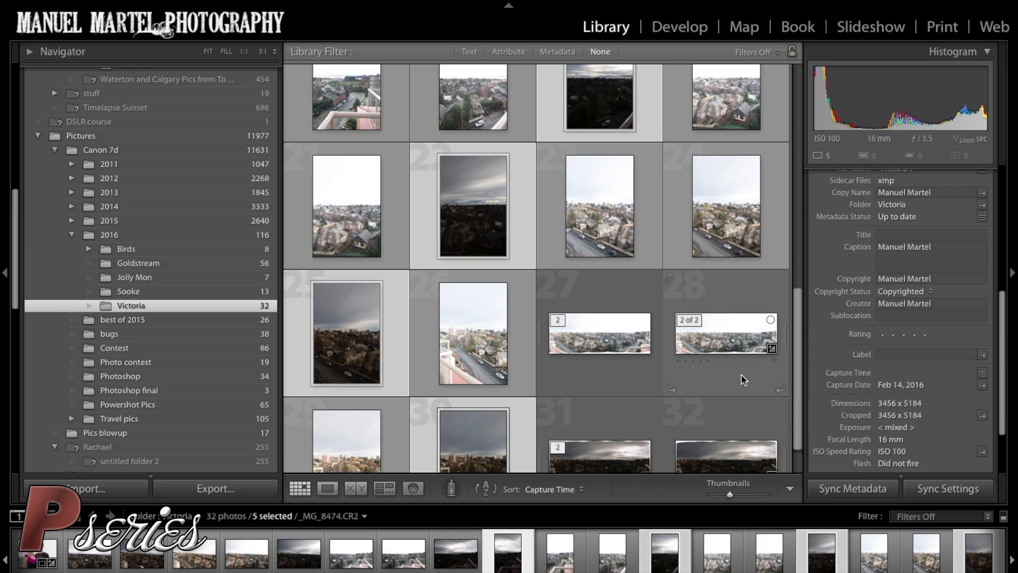
- View the bright panorama _MG_8476-Pano-Edit.tif and the dark panorama _MG_8474-Pano-Edit.tif enlarged
left_click(604, 338)
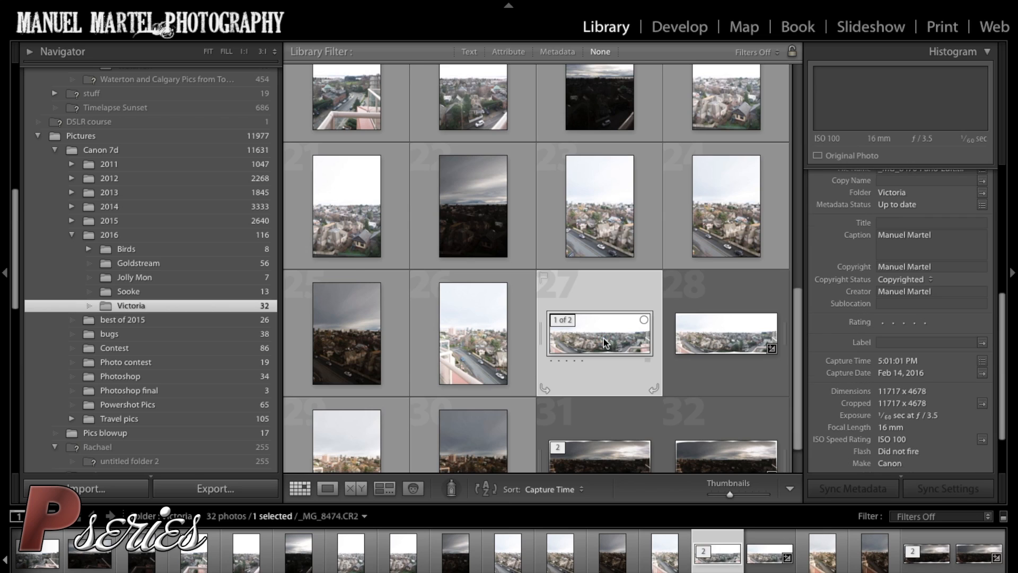
double_click(604, 338)
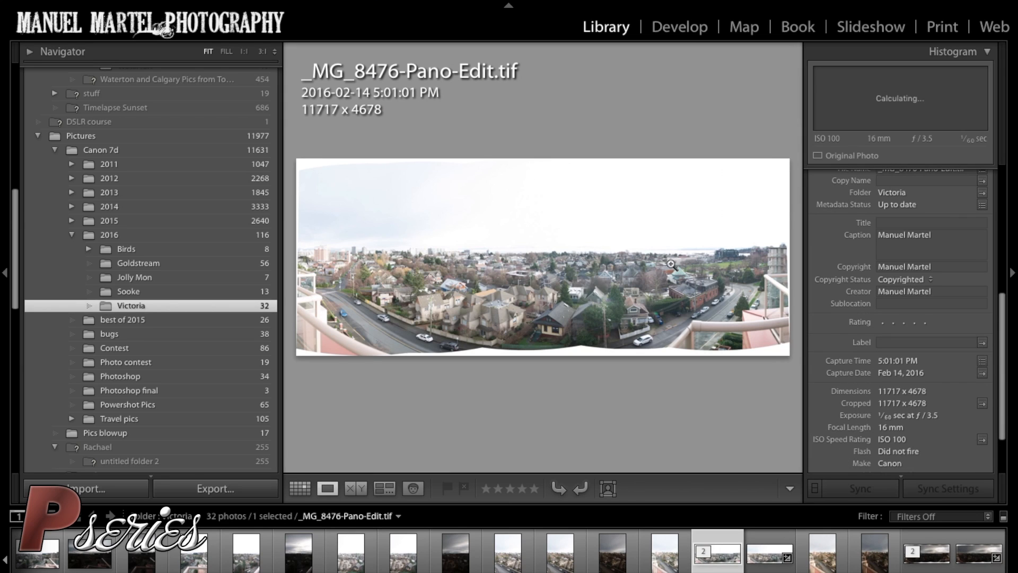
left_click(928, 554)
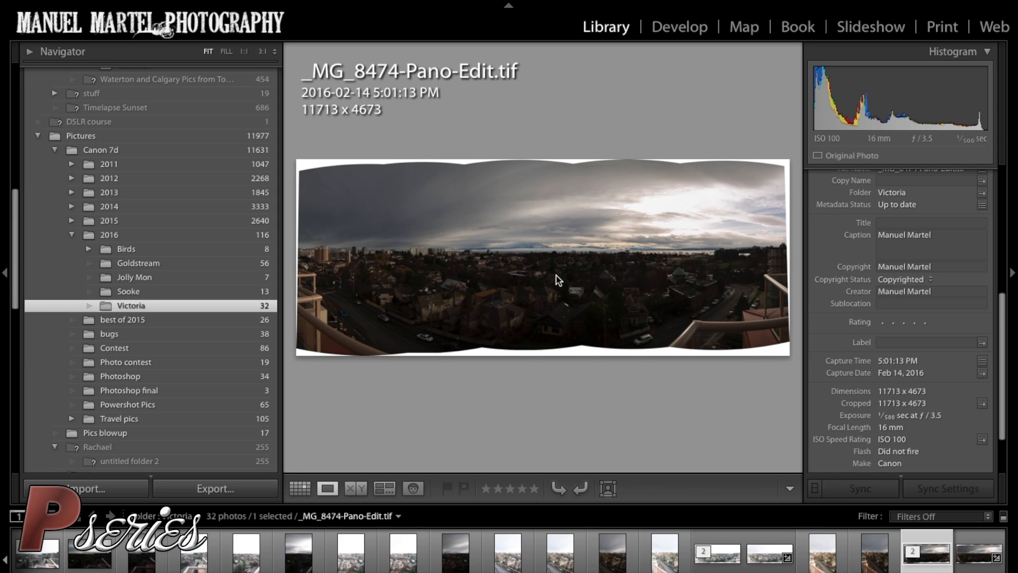
- Select both the bright and dark stitched panoramas in the grid and send them to Adobe Photoshop CC 2015 for editing
left_click(300, 488)
left_click(607, 278, "ctrl")
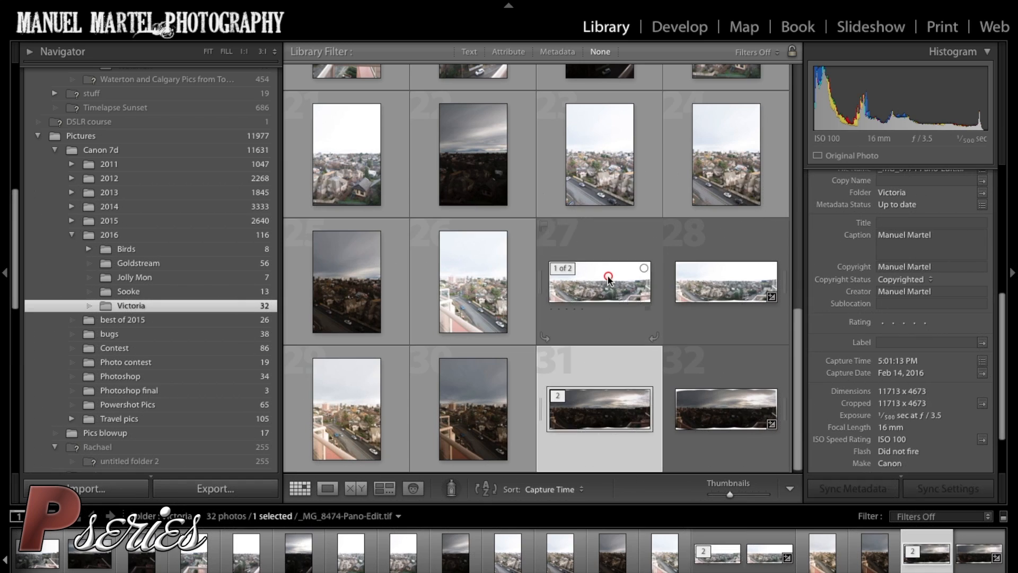
right_click(609, 278)
mouse_move(627, 281)
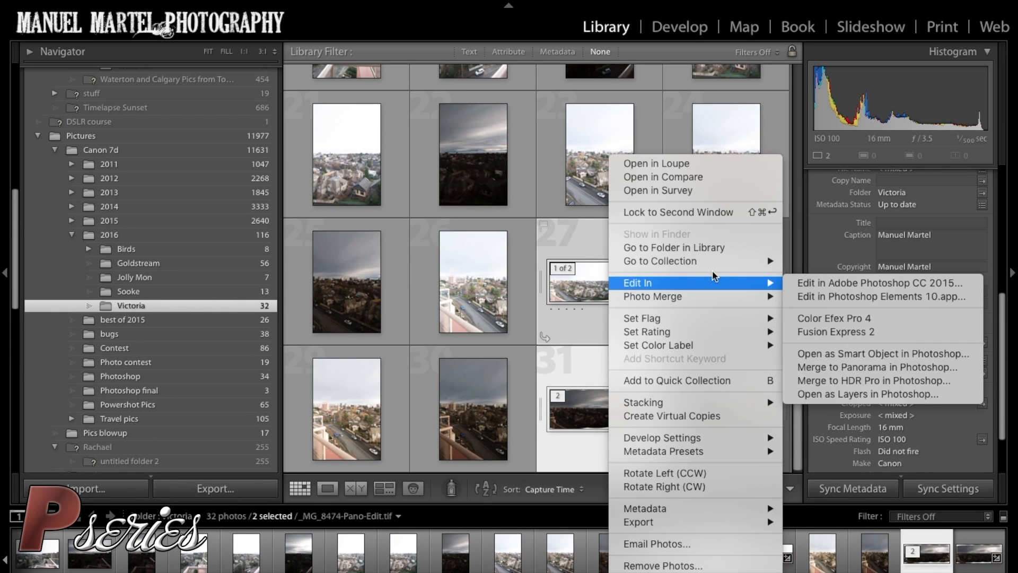
left_click(835, 282)
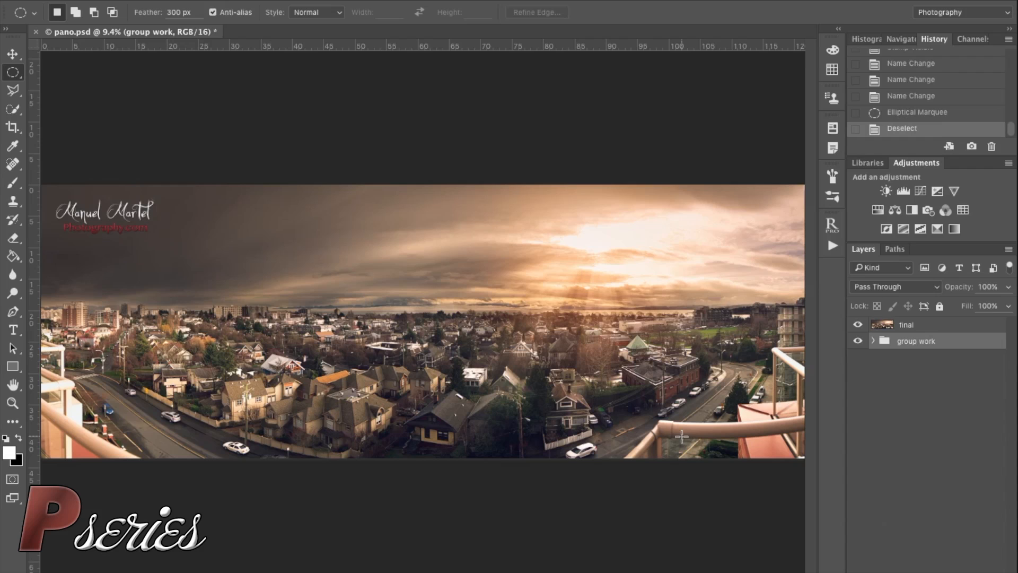
- Hide the final layer and expand the group work layer group
left_click(858, 324)
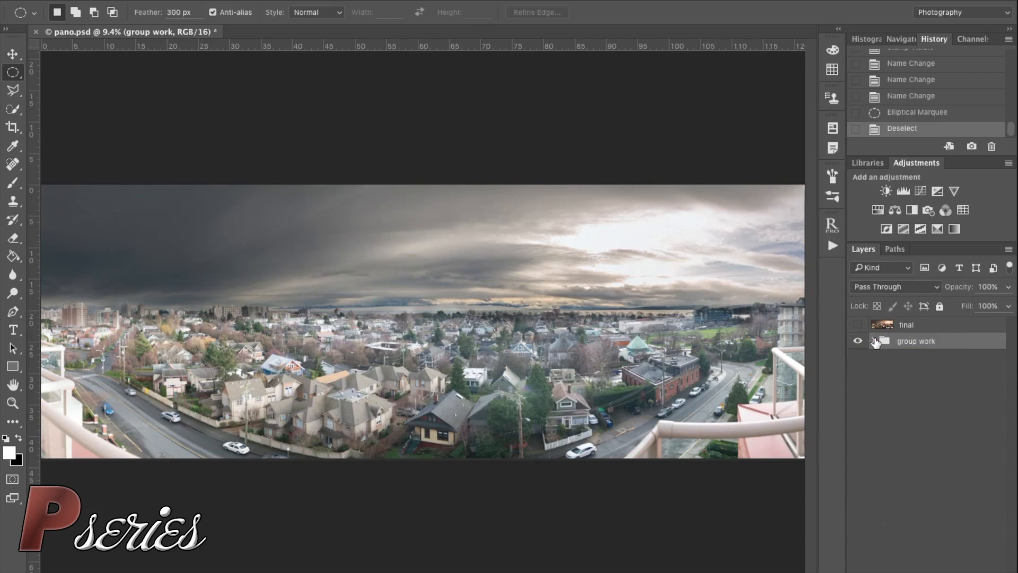
left_click(873, 341)
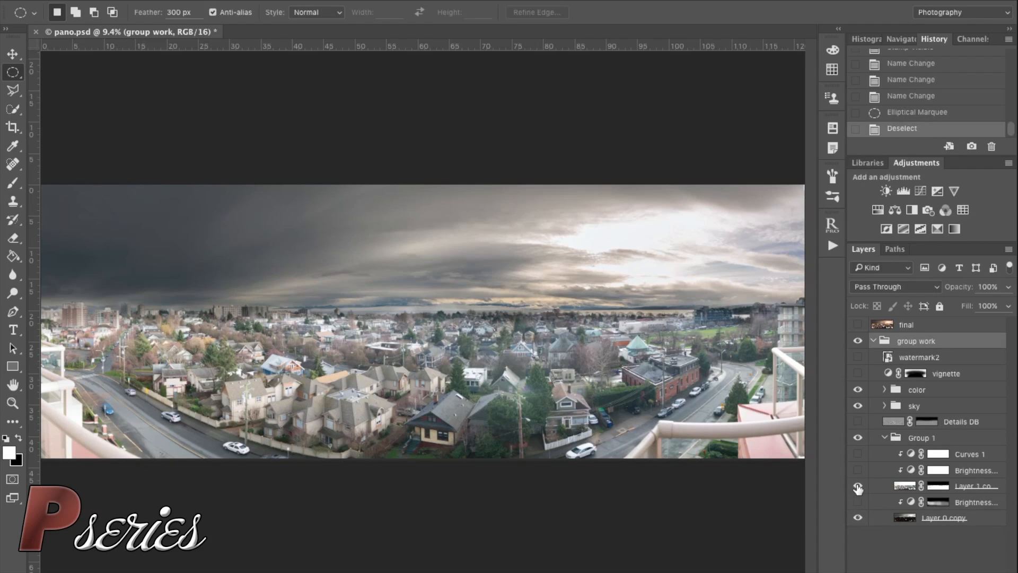
- Toggle the visibility of Layer 0 copy and the masked Layer 1 copy in Group 1 to examine how the two exposures blend
left_click(857, 518)
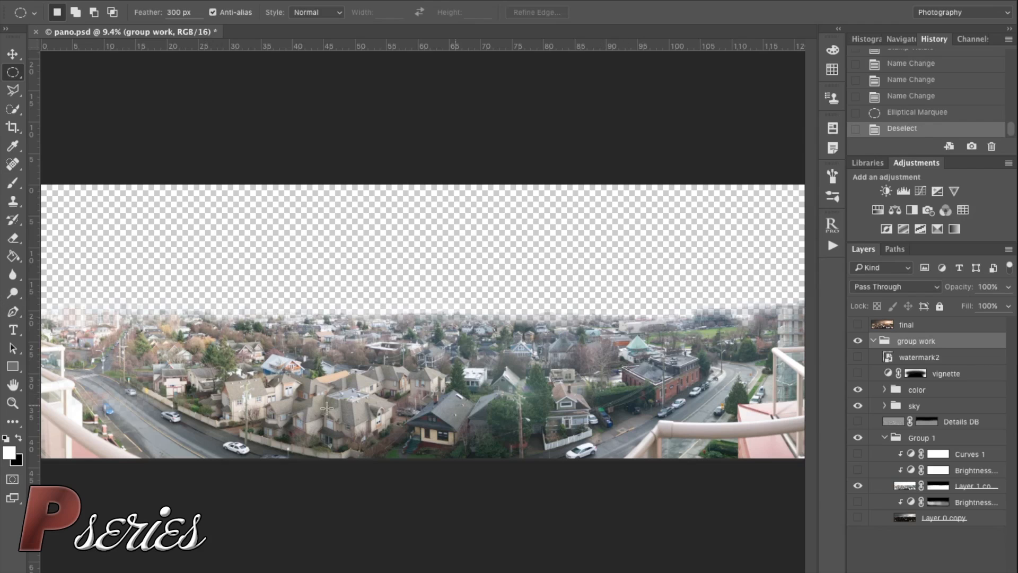
left_click(857, 518)
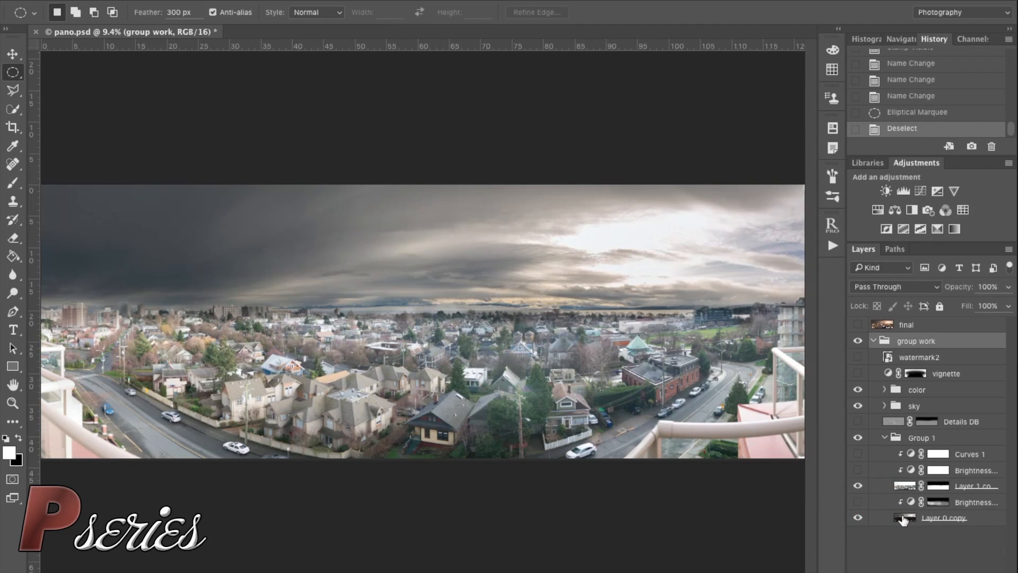
left_click(856, 488)
left_click(856, 486)
- Show the brightness and Curves 1 adjustments above the bright exposure in Group 1, collapse the group and compare the image with and without it
left_click(858, 471)
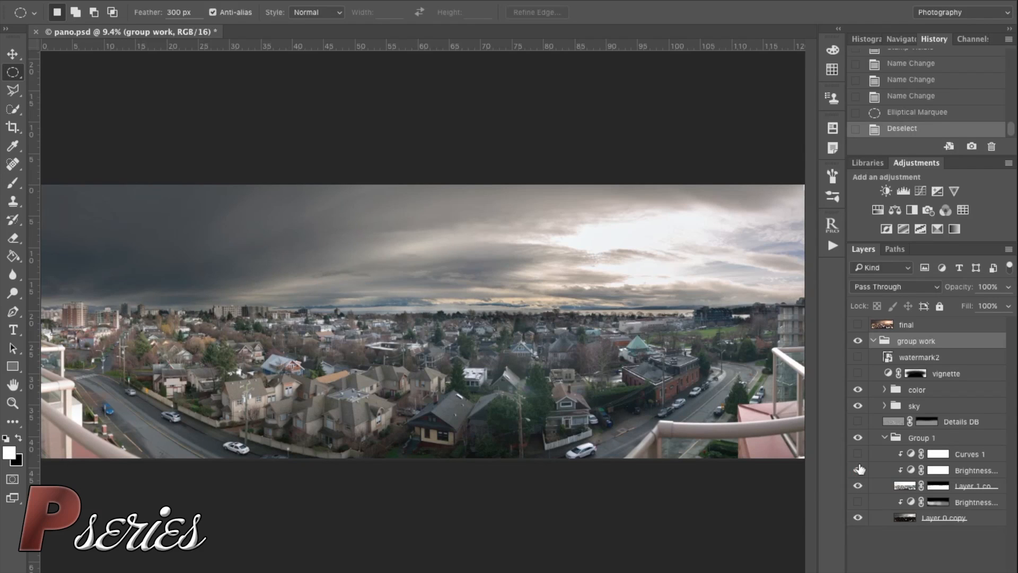
left_click(857, 456)
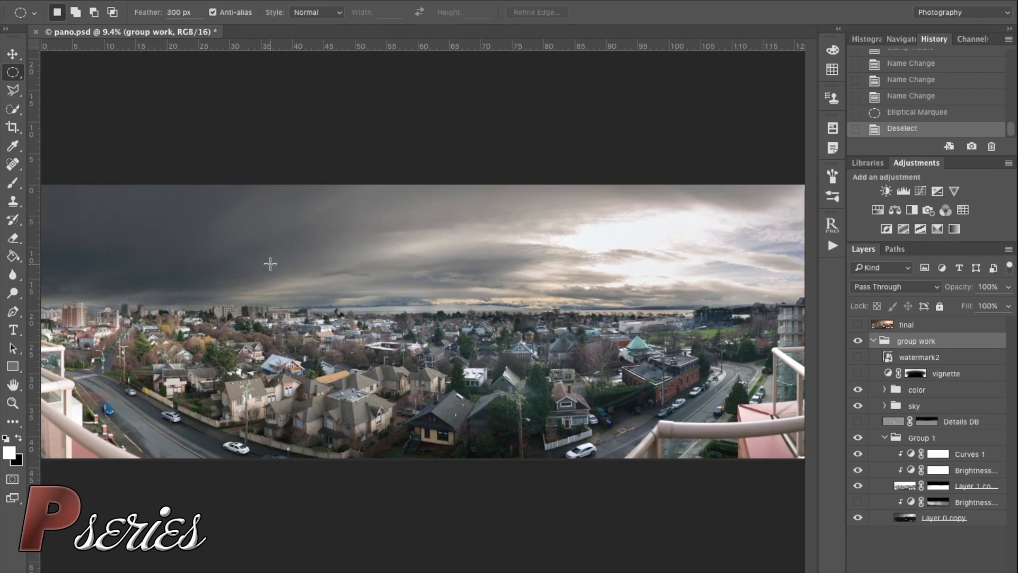
left_click(884, 438)
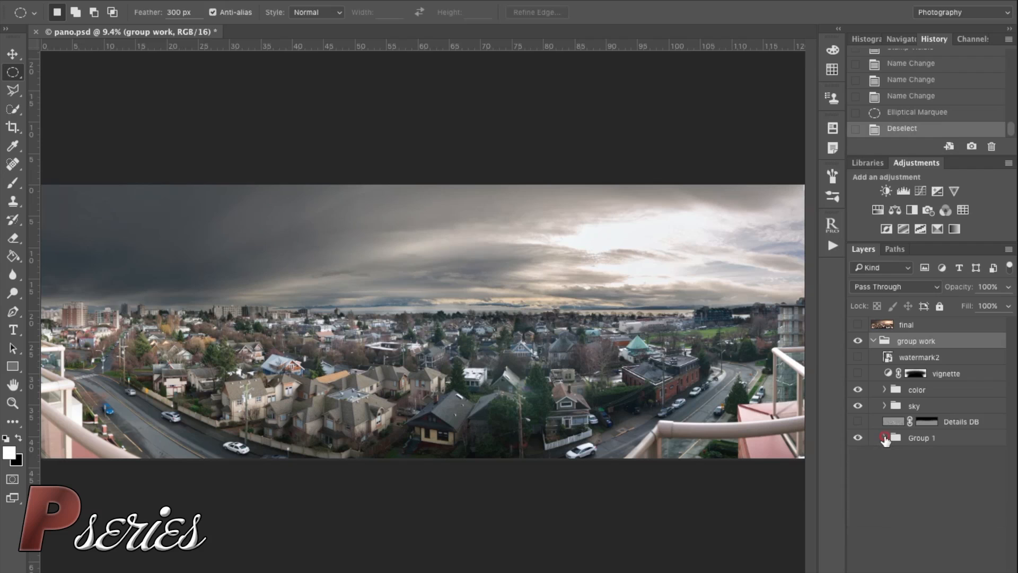
left_click(857, 437)
left_click(858, 437)
- Show the Details DB layer and compare its effect on and off, consulting the Raya Pro enhancement options
left_click(857, 421)
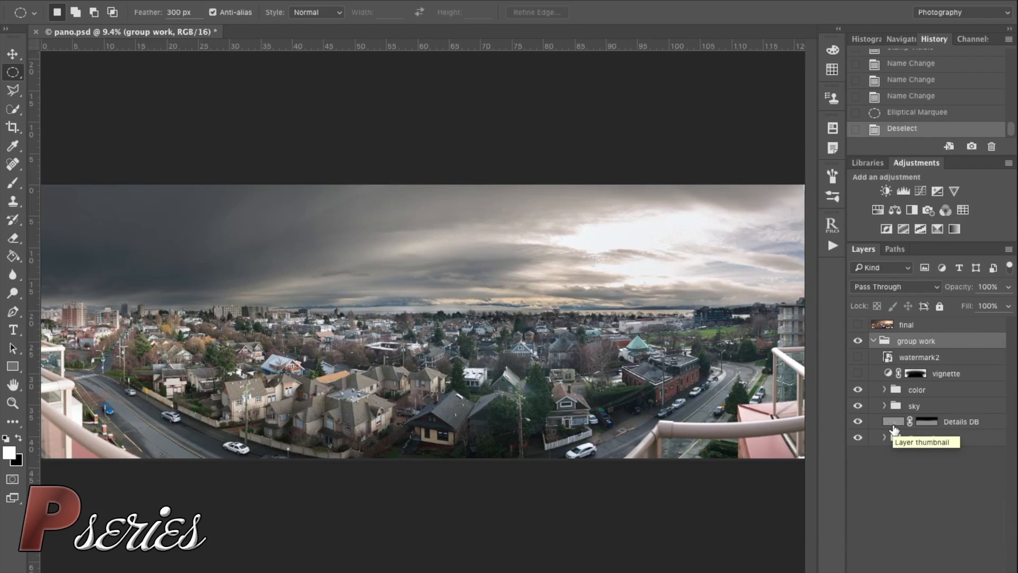
left_click(832, 223)
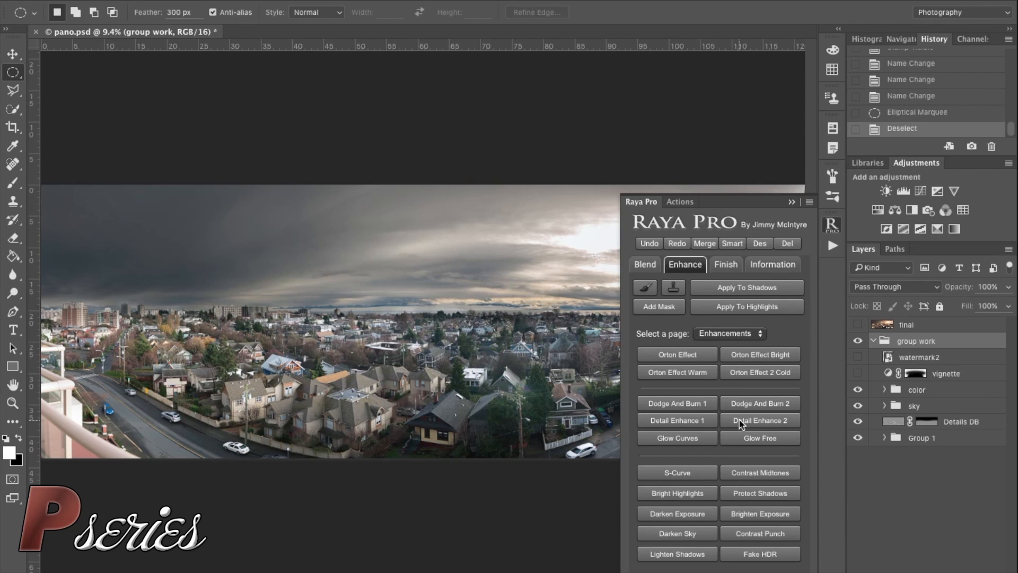
left_click(792, 204)
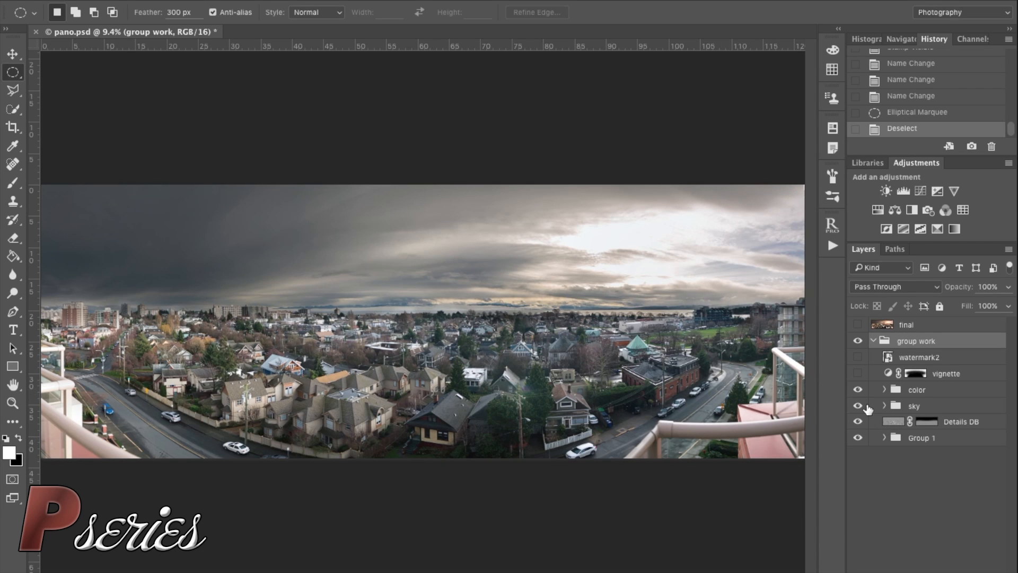
left_click(858, 421)
left_click(858, 421)
- Expand the sky group and show its light rays, light rays copy and Layer 1 layers
left_click(885, 407)
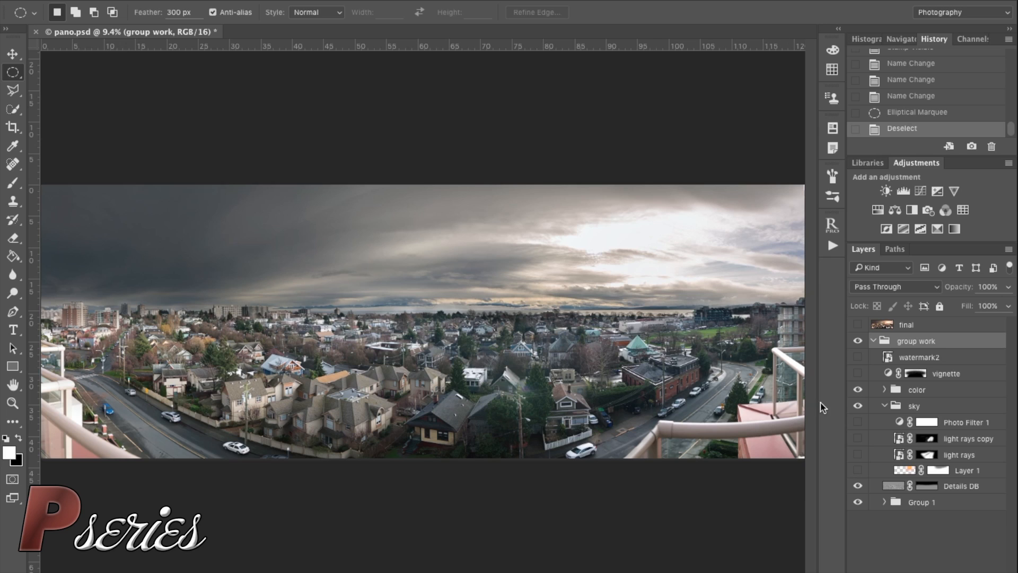
left_click(859, 455)
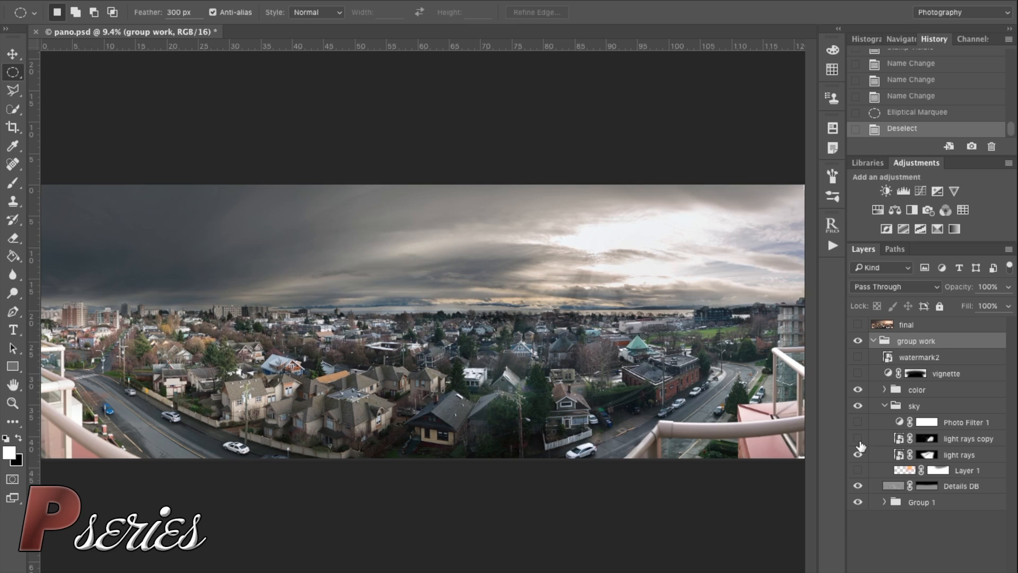
left_click(859, 439)
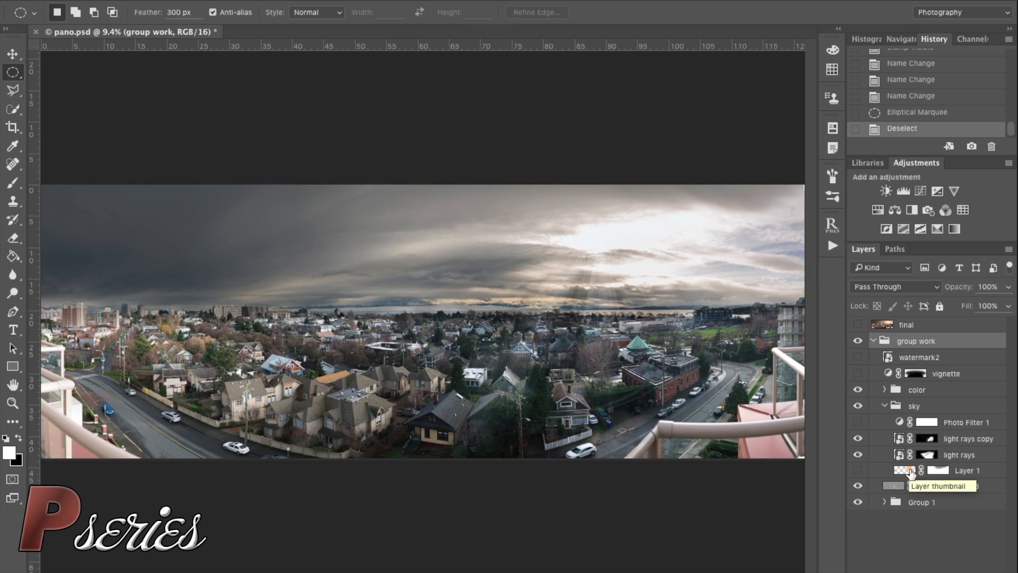
left_click(857, 469)
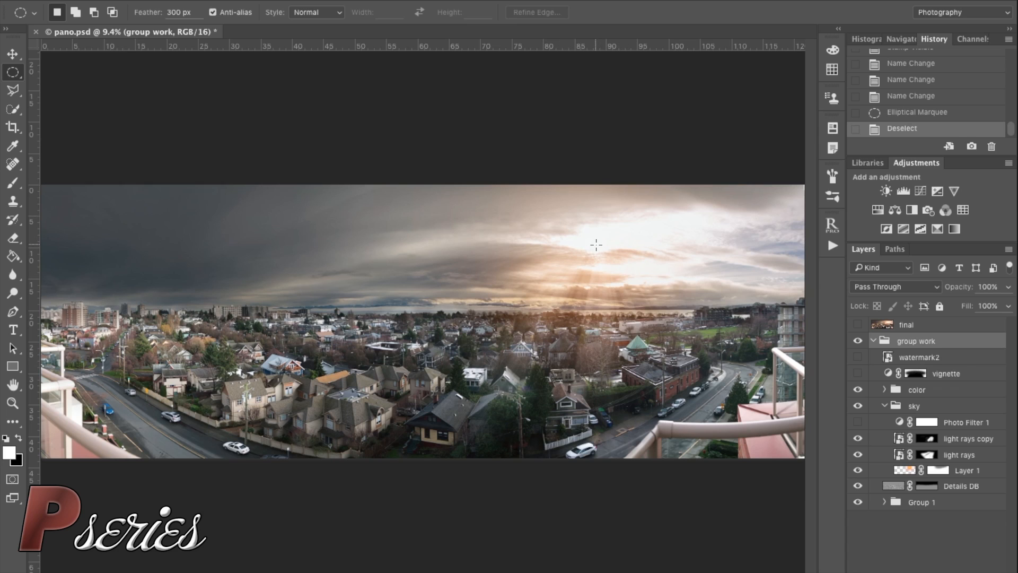
- Review the blend mode options for Layer 1 in the sky group, keeping Screen
left_click(900, 472)
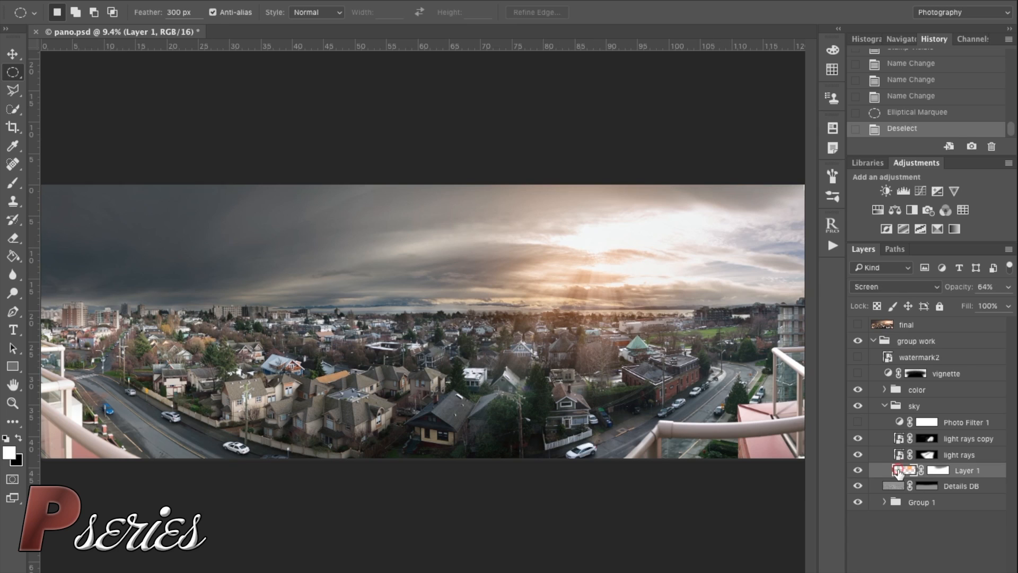
left_click(900, 288)
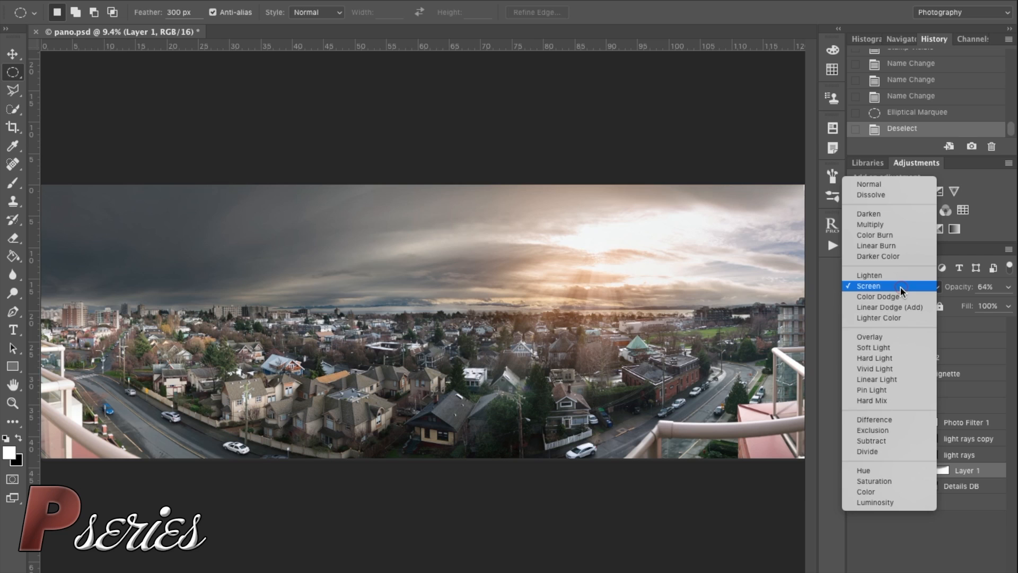
left_click(900, 285)
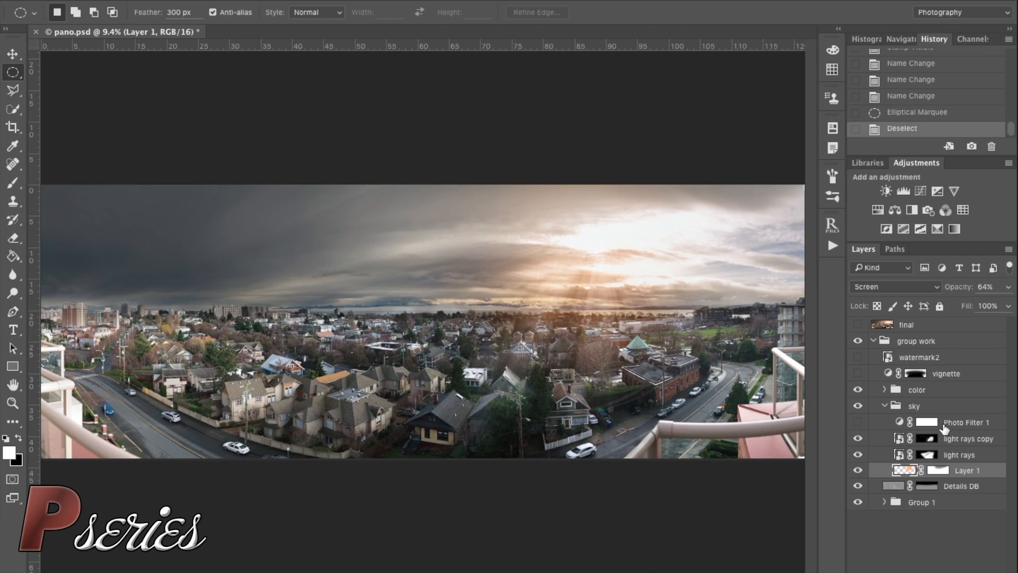
- Show the Photo Filter 1 adjustment in the sky group and review its filter type and density
left_click(858, 422)
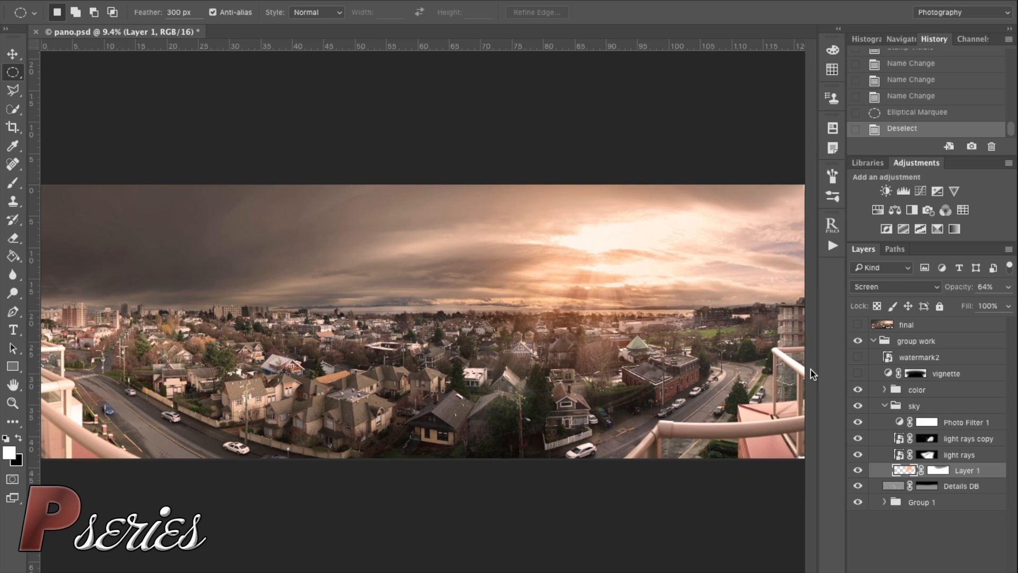
double_click(899, 423)
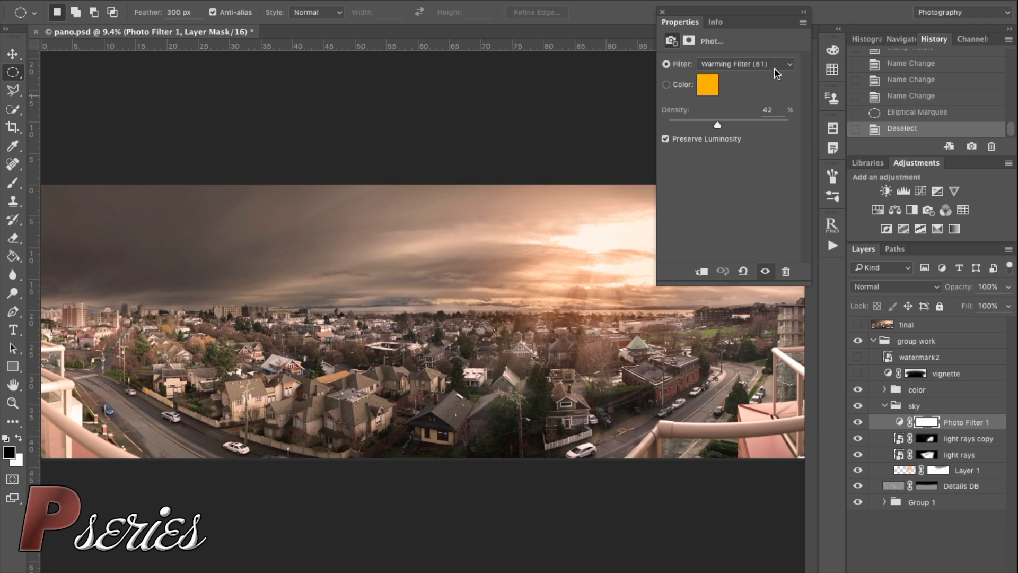
left_click(663, 11)
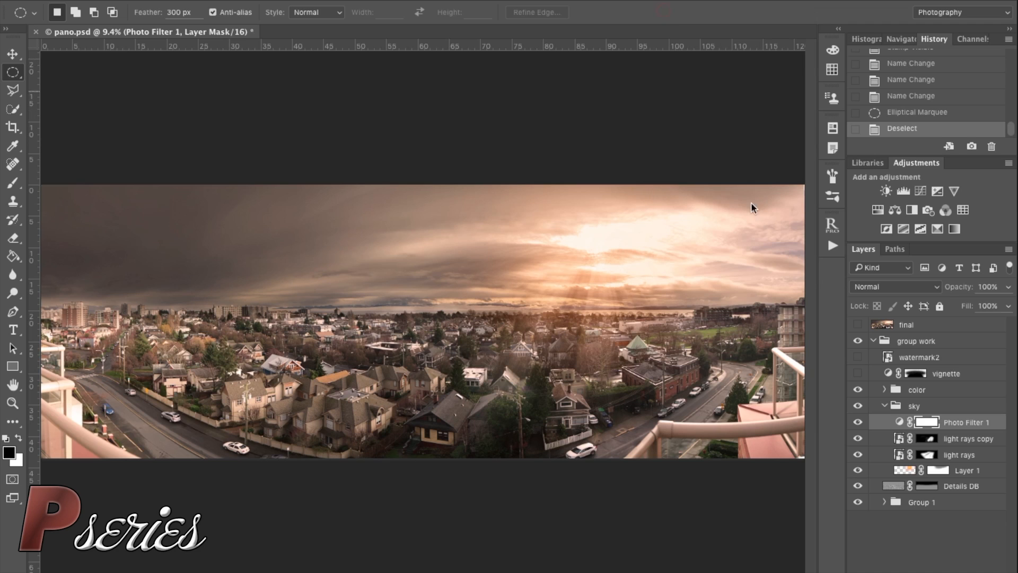
- Collapse the sky group and compare the image with and without it
left_click(885, 406)
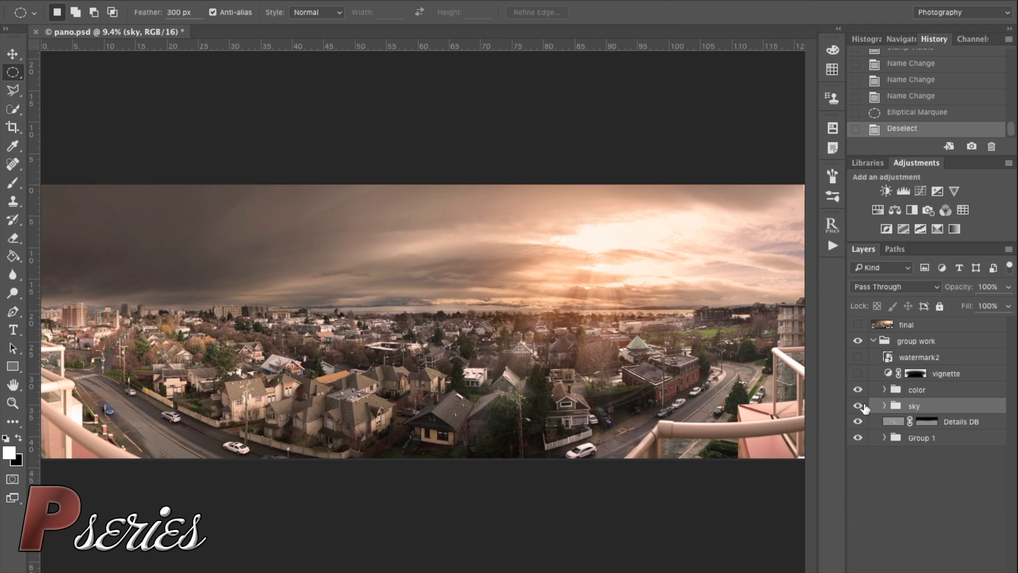
left_click(859, 406)
left_click(859, 406)
- Show the color Levels adjustment inside the color group and review its Blue, Green and Red channel settings
left_click(882, 390)
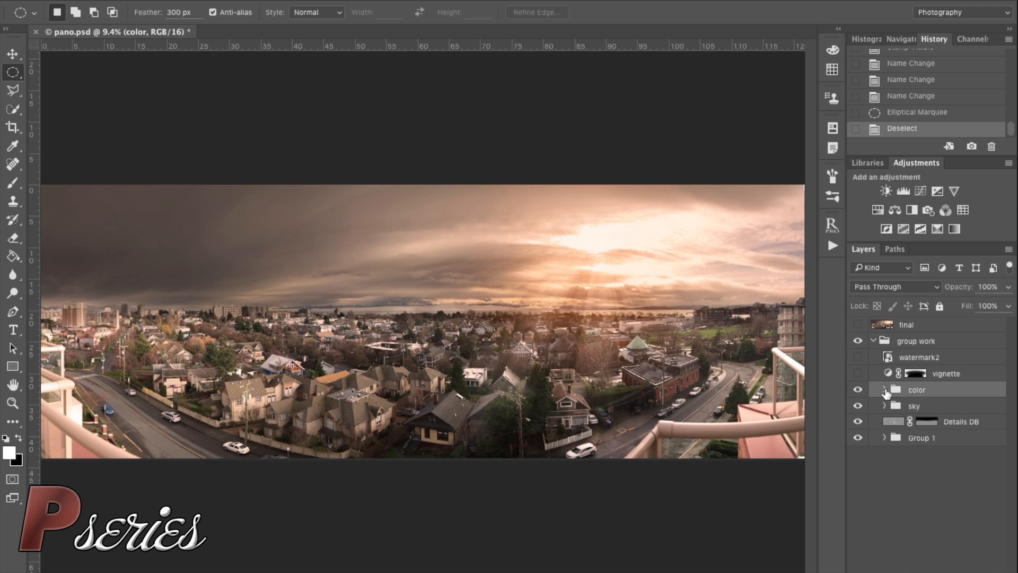
left_click(884, 390)
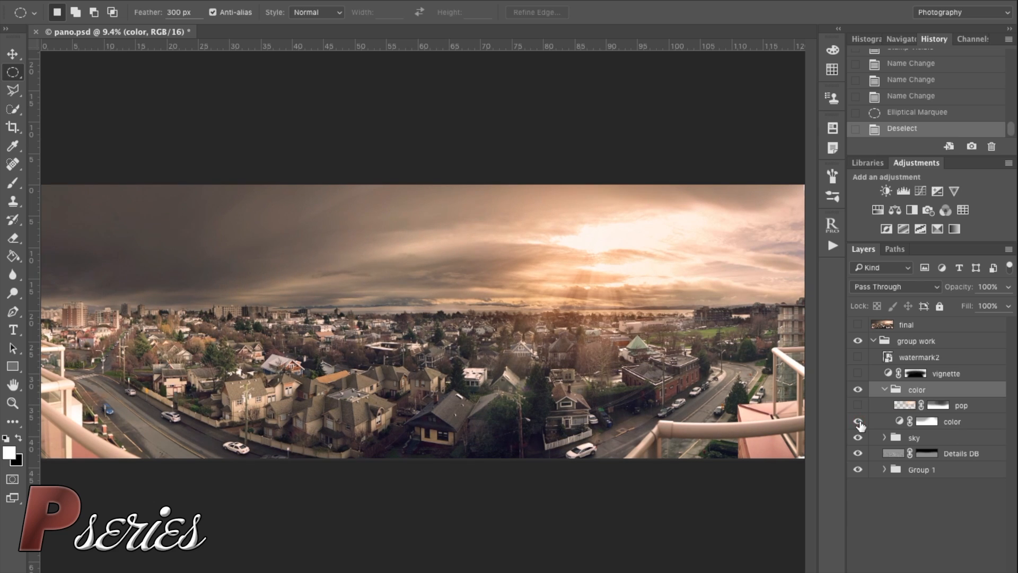
double_click(898, 422)
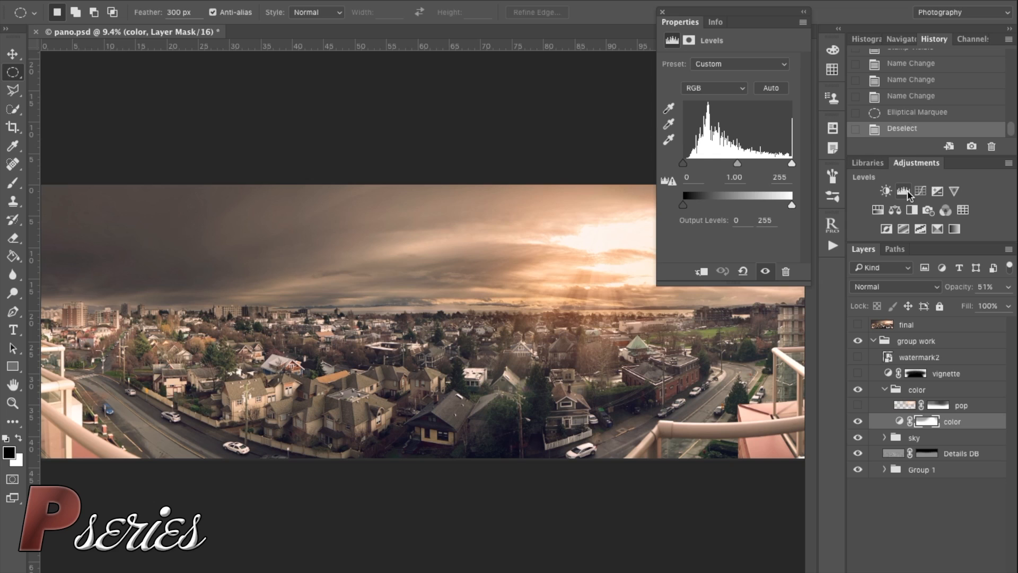
left_click(732, 92)
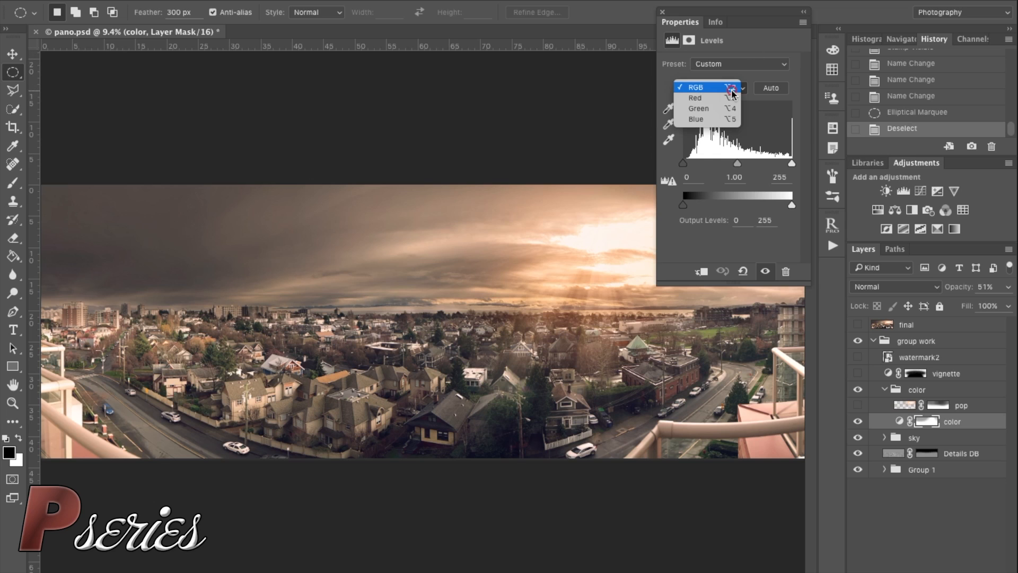
left_click(710, 119)
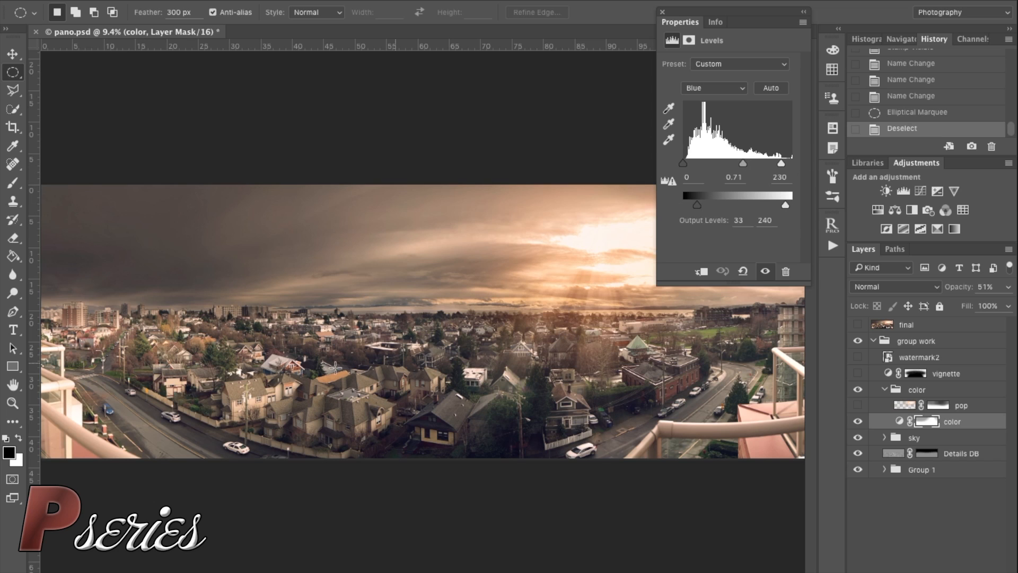
left_click(735, 89)
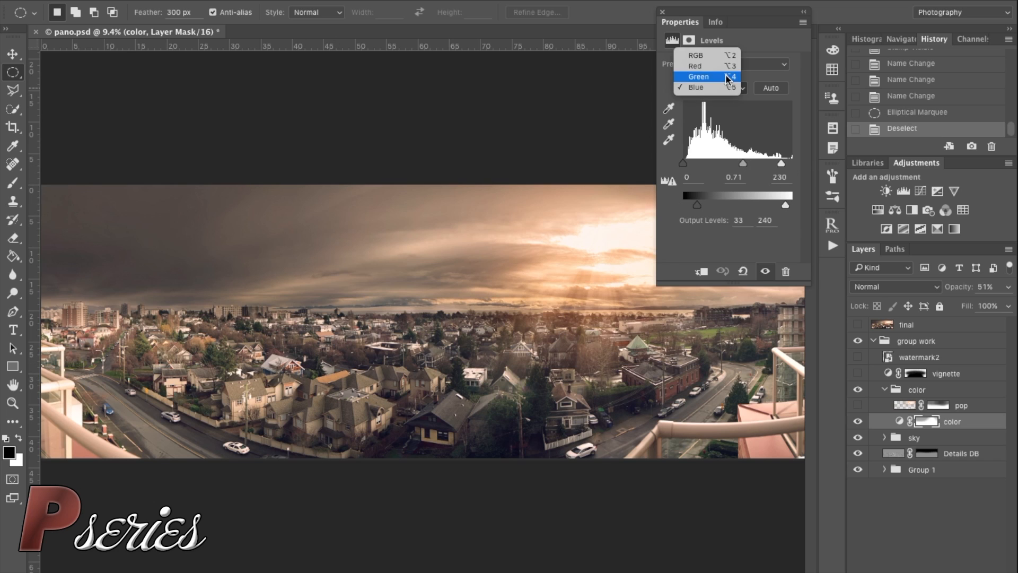
left_click(728, 75)
left_click(731, 86)
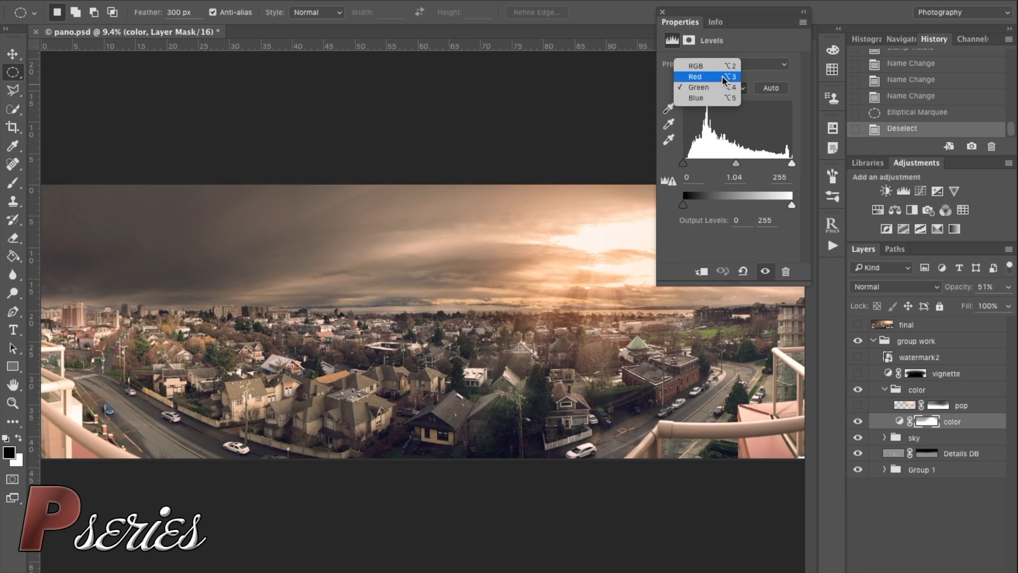
left_click(724, 76)
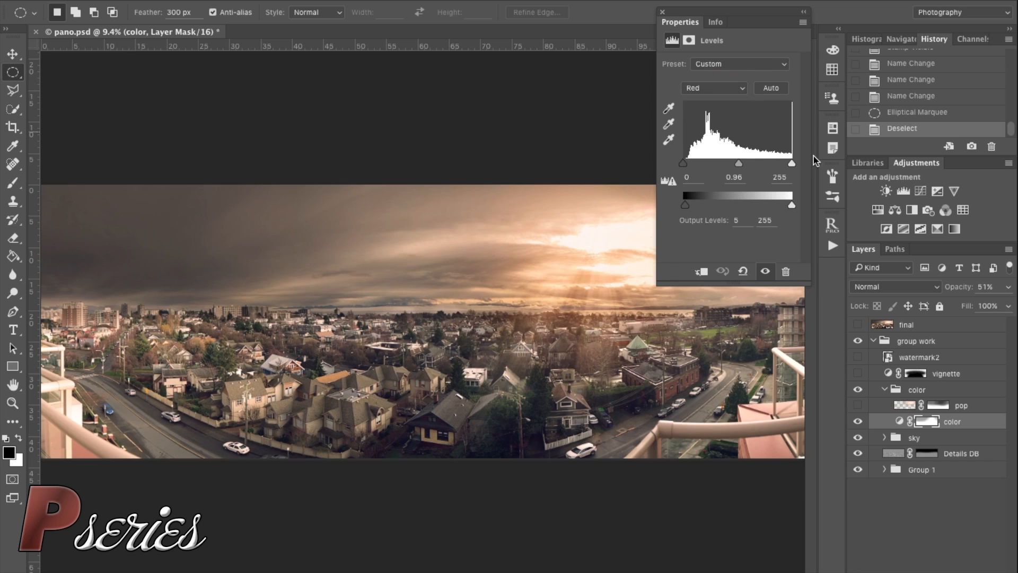
left_click(732, 87)
left_click(724, 76)
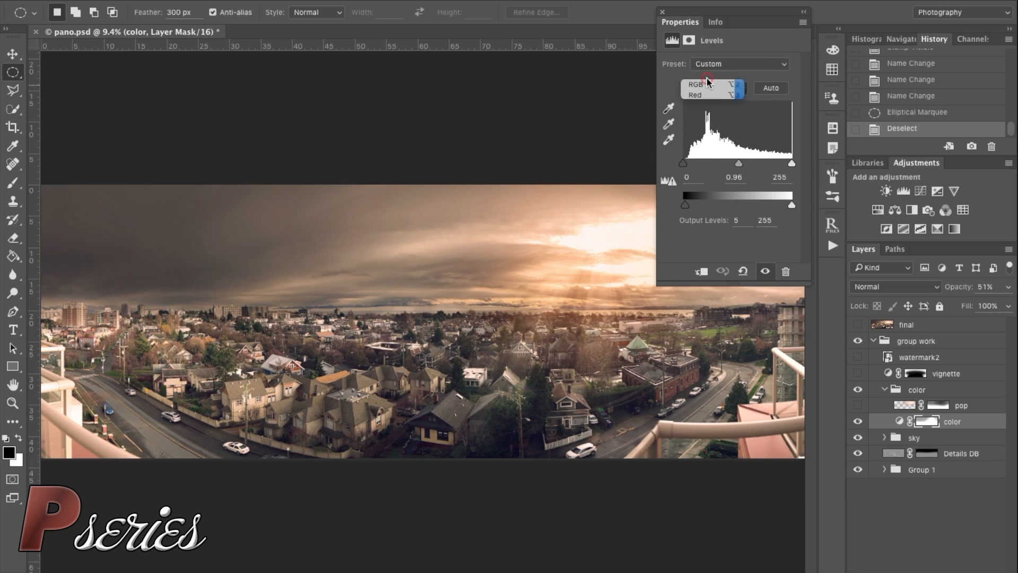
left_click(663, 11)
- Toggle the visibility of the color Levels adjustment to compare the image with and without it
left_click(858, 422)
left_click(858, 422)
left_click(858, 422)
left_click(858, 421)
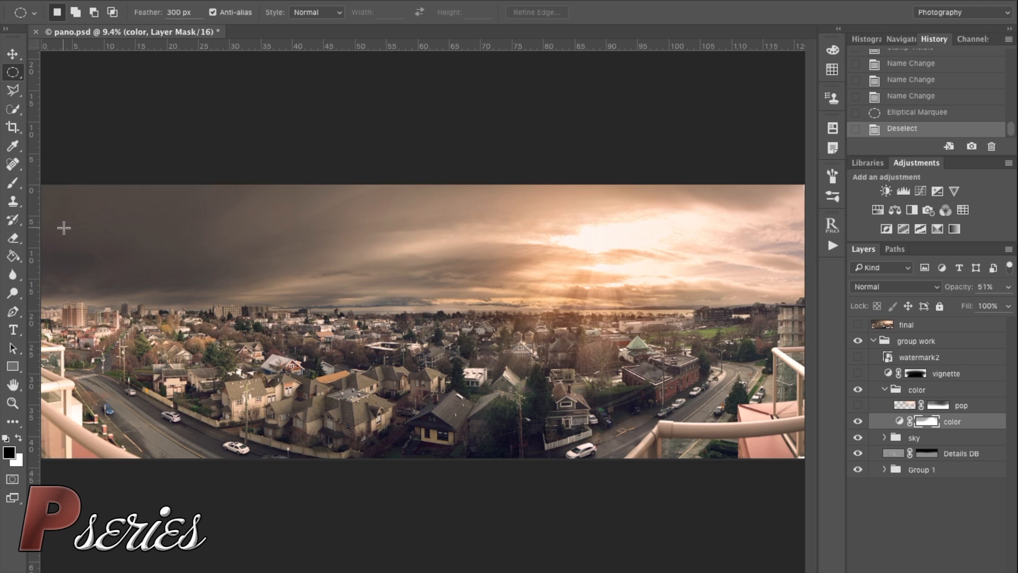
key("s")
- Show the pop layer in the color group and compare its effect on and off
left_click(859, 406)
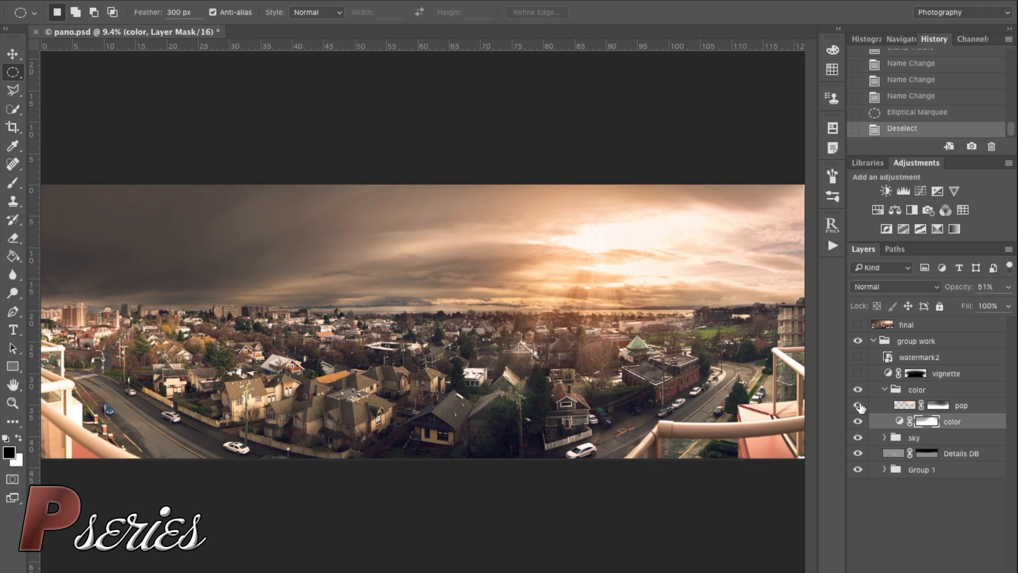
left_click(859, 405)
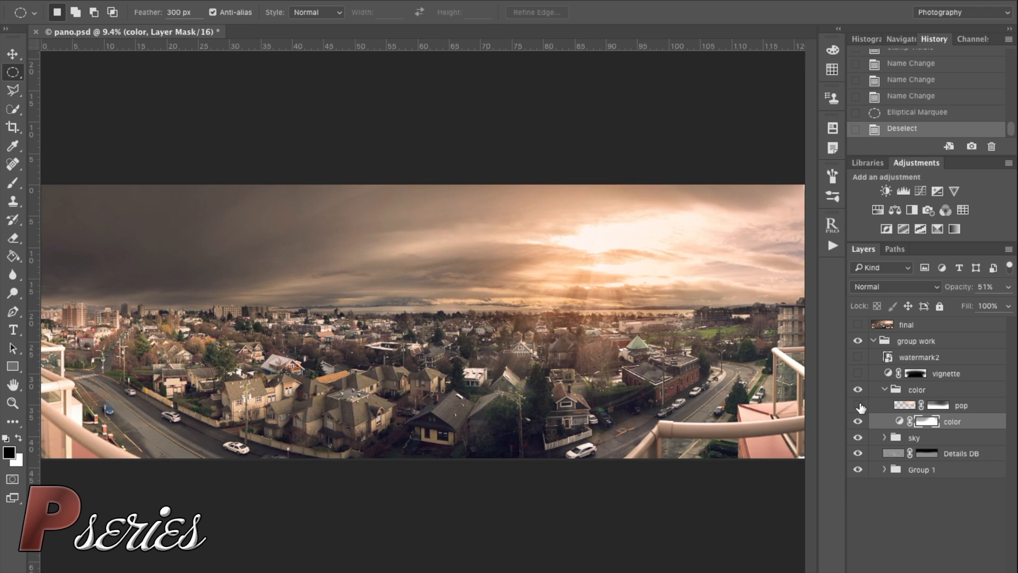
left_click(859, 406)
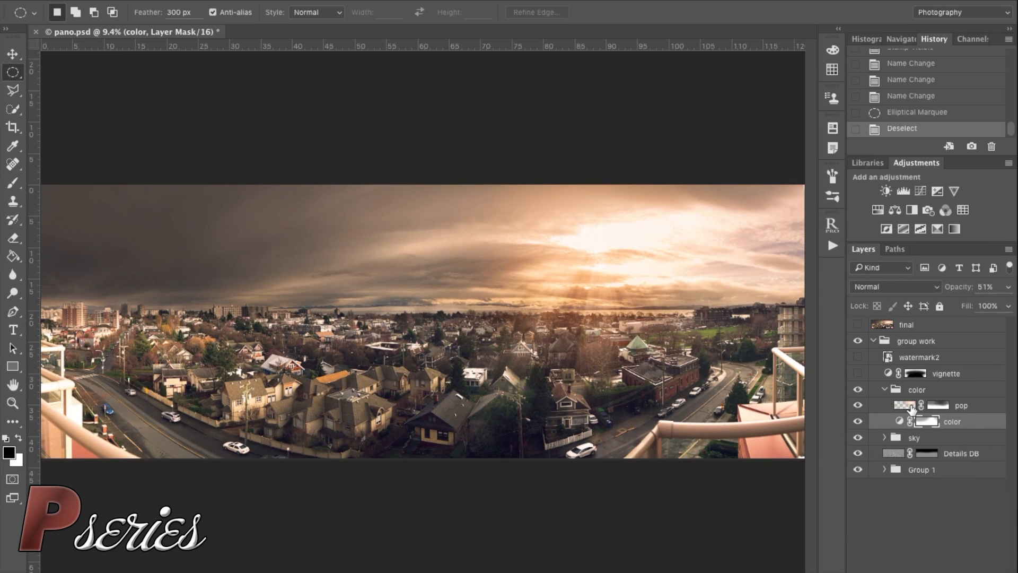
- Select the pop layer's image and consult the document's colour channels, returning to the history list
left_click(910, 407)
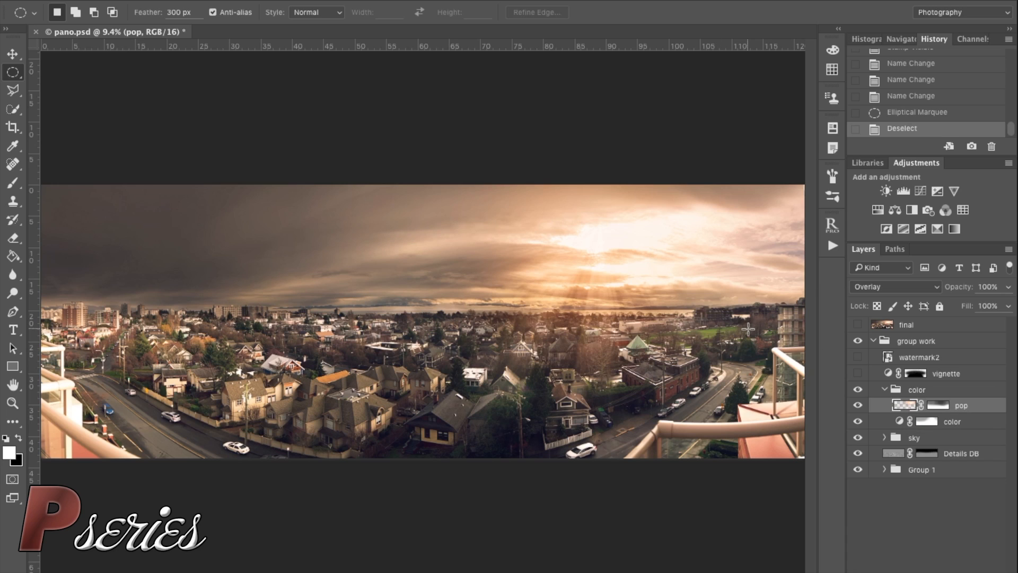
left_click(980, 41)
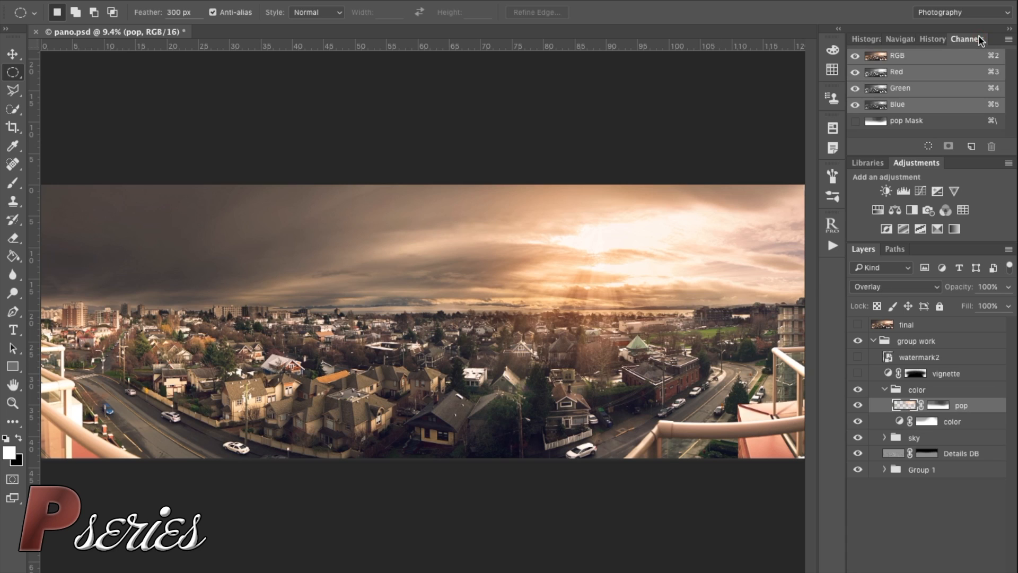
left_click(934, 40)
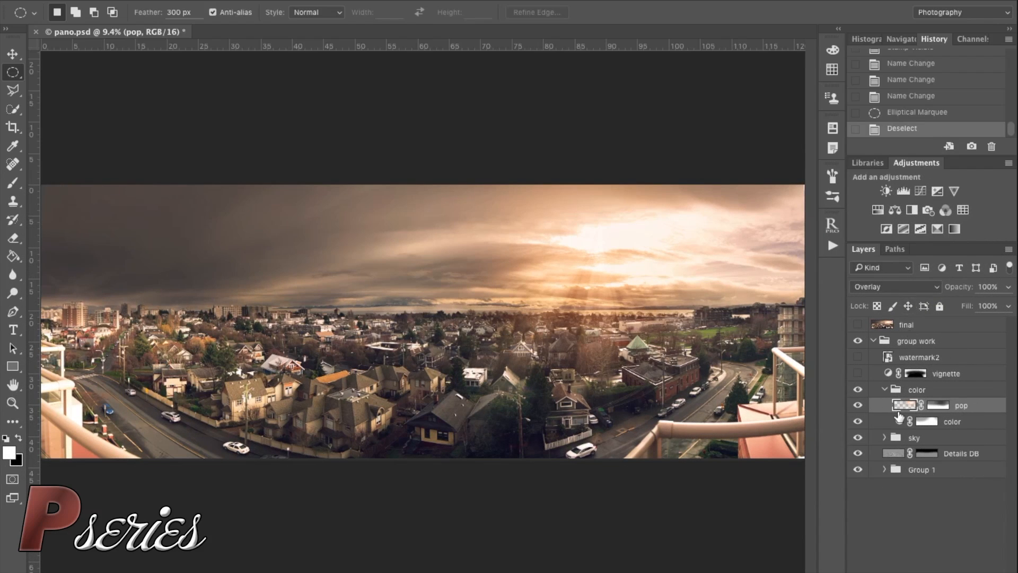
- Review the pop layer's blend mode options, keeping Overlay, and toggle the layer to compare its effect
left_click(909, 285)
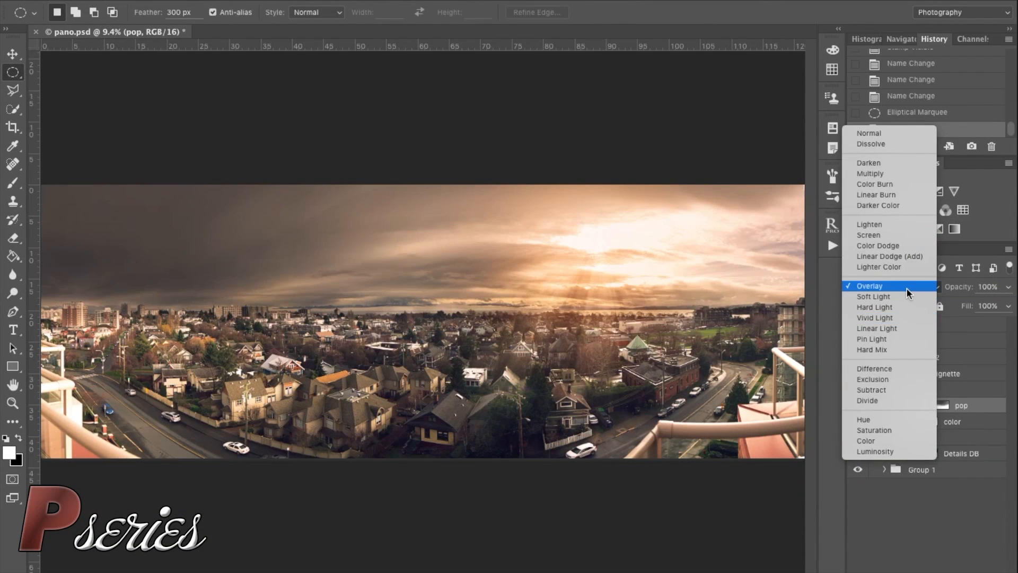
left_click(906, 287)
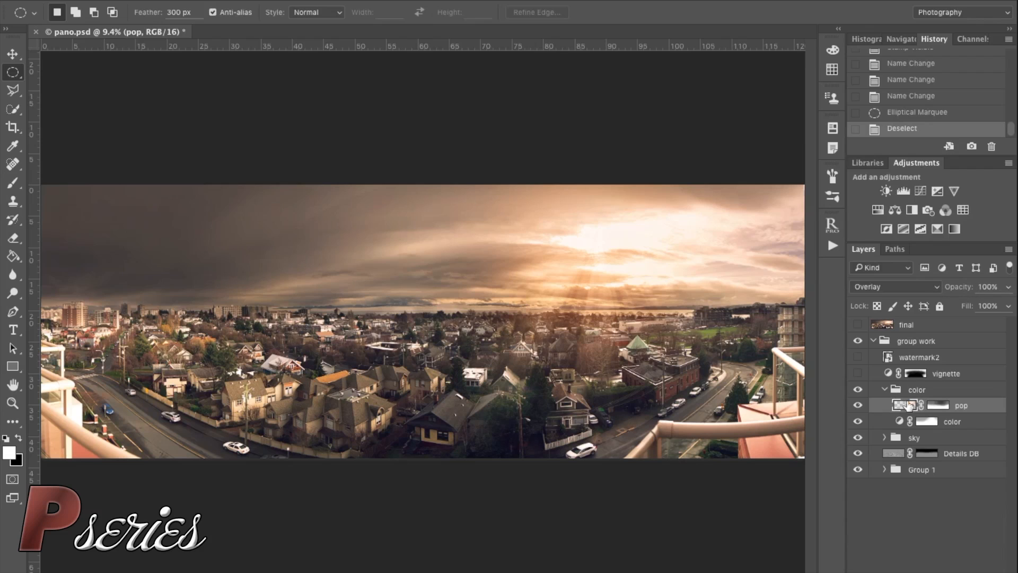
left_click(857, 406)
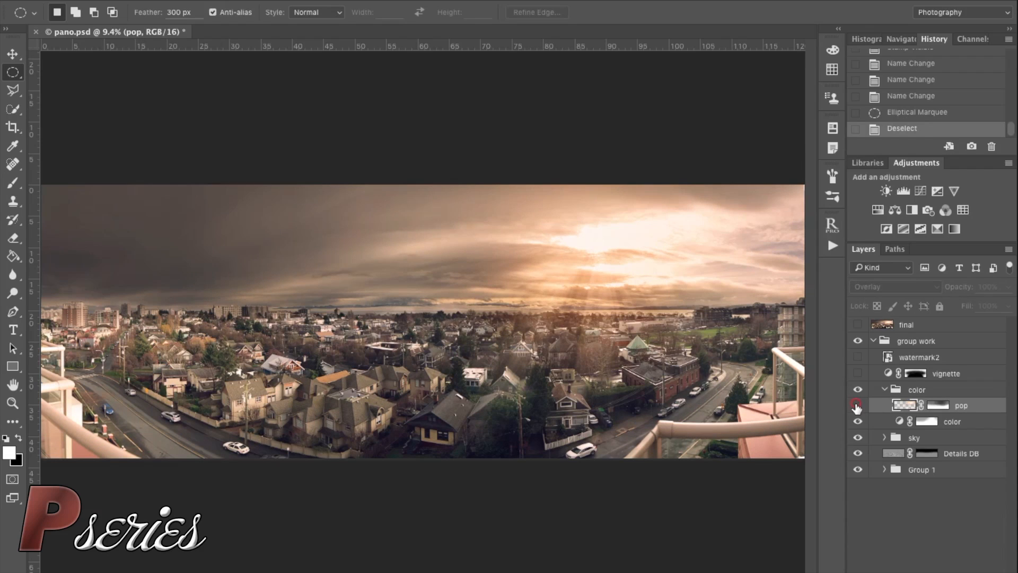
left_click(857, 407)
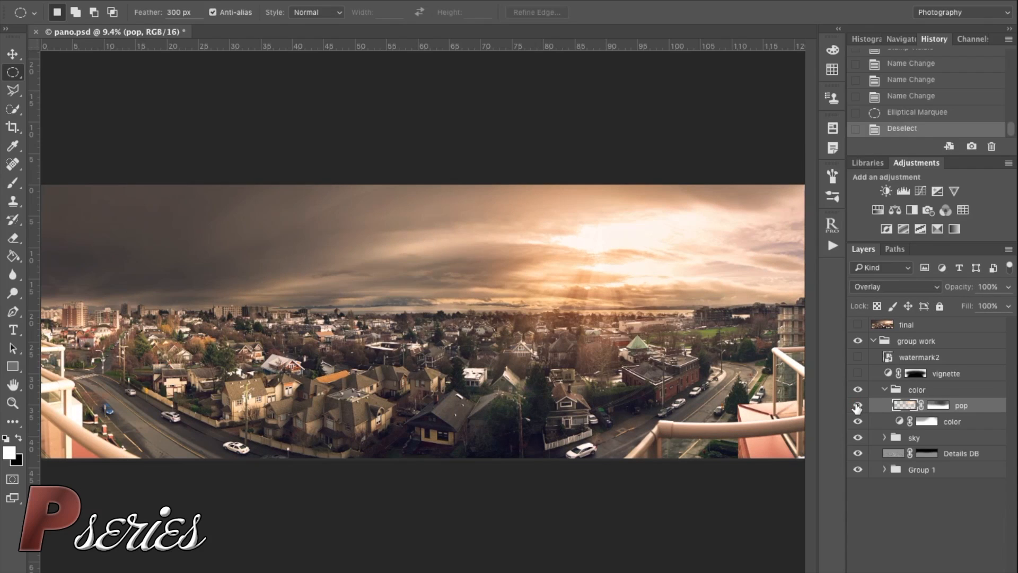
- Collapse the color group and compare the image with and without its adjustments
left_click(883, 390)
left_click(857, 391)
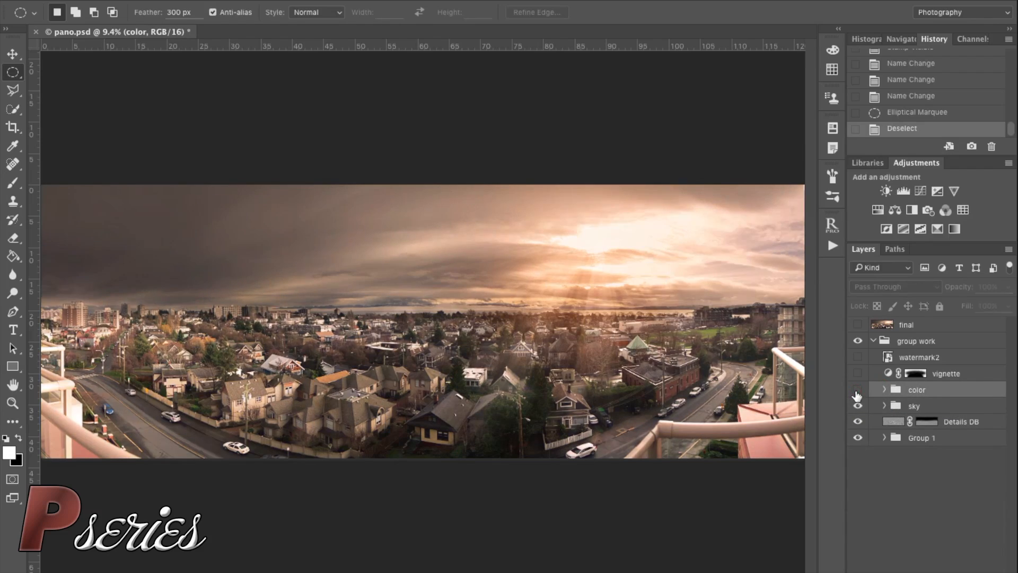
left_click(858, 390)
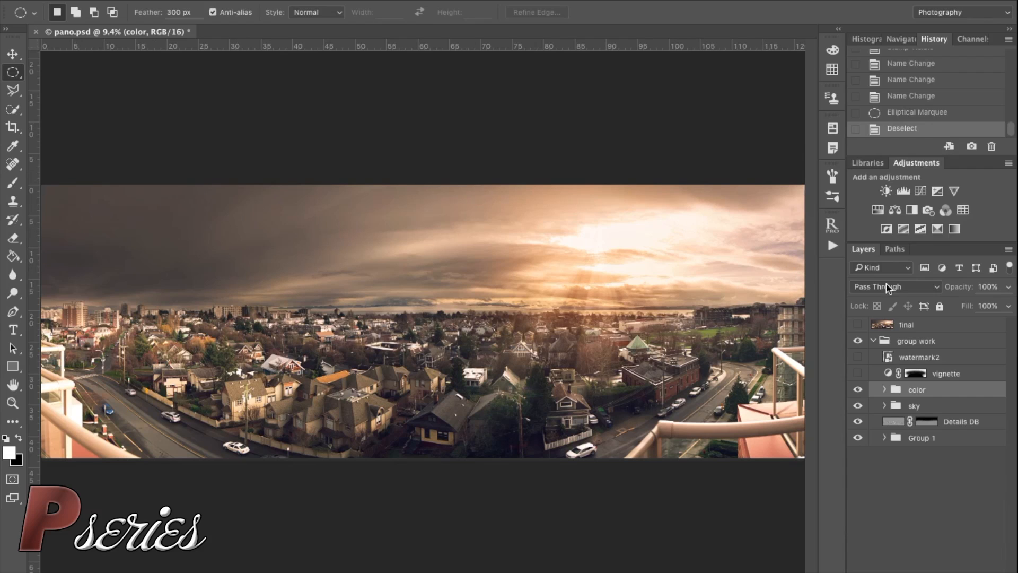
- Show the vignette adjustment, compare its effect on and off, and select the layer
left_click(859, 374)
left_click(859, 374)
left_click(858, 374)
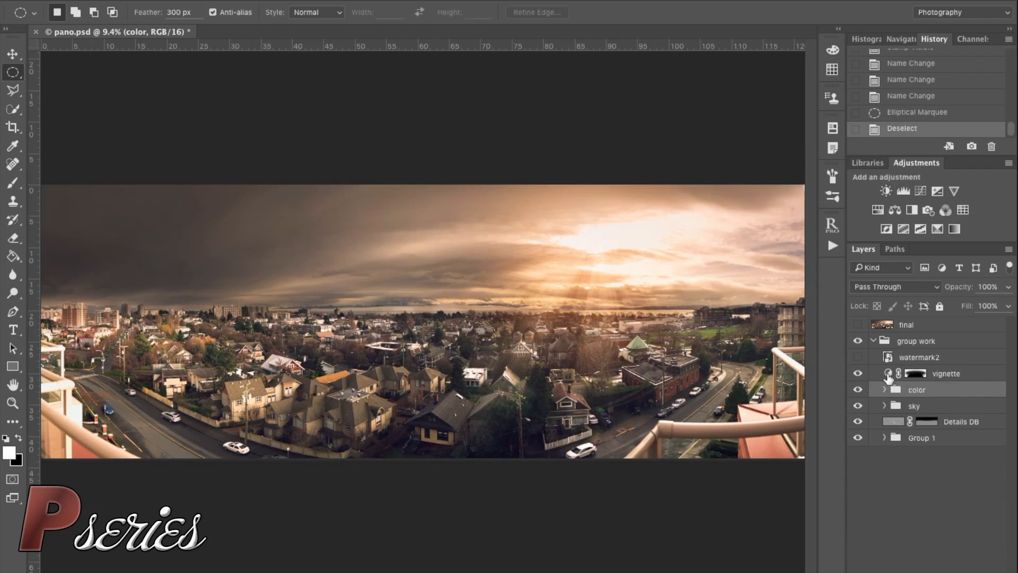
left_click(889, 375)
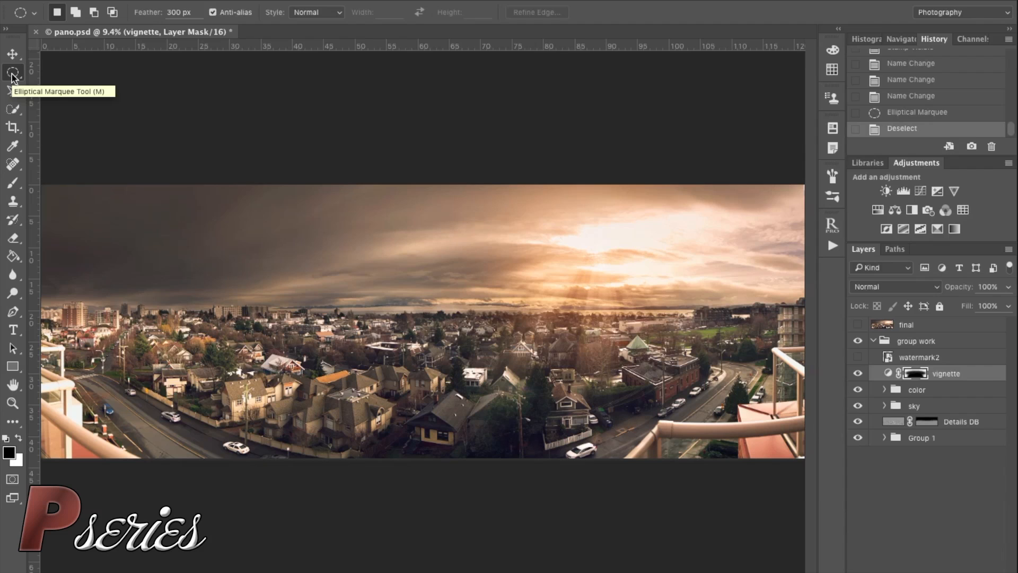
- Try an elliptical selection about 110 by 28 cm across the panorama, view its feather setting without applying it, and deselect
left_click_drag(80, 233, 771, 414)
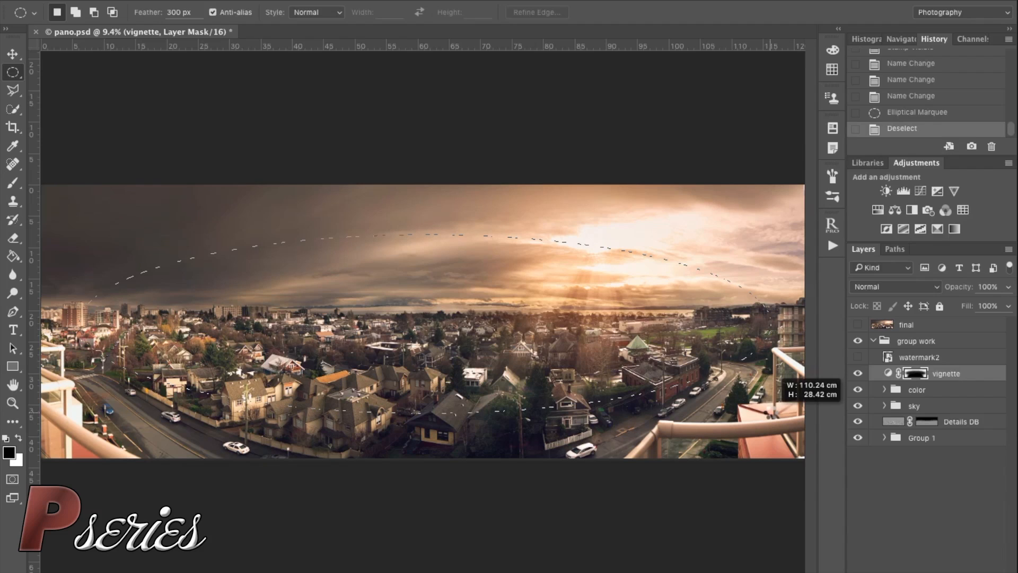
left_click_drag(772, 413, 771, 413)
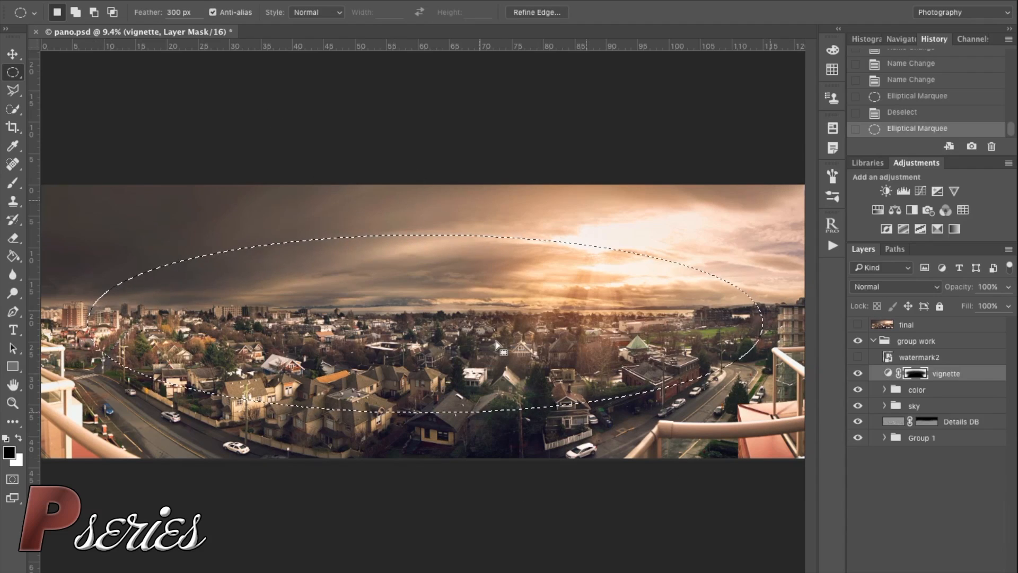
right_click(503, 356)
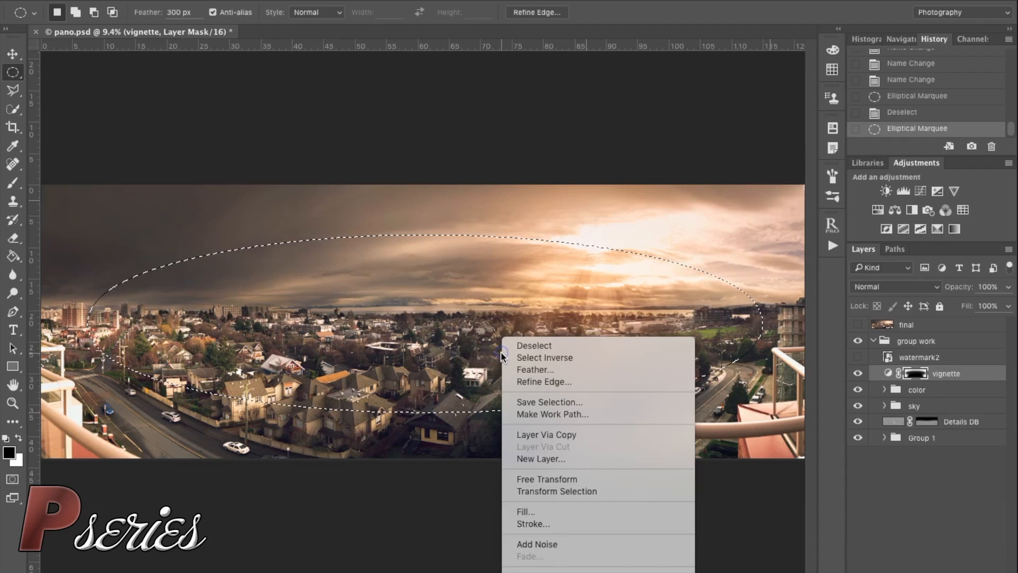
left_click(534, 370)
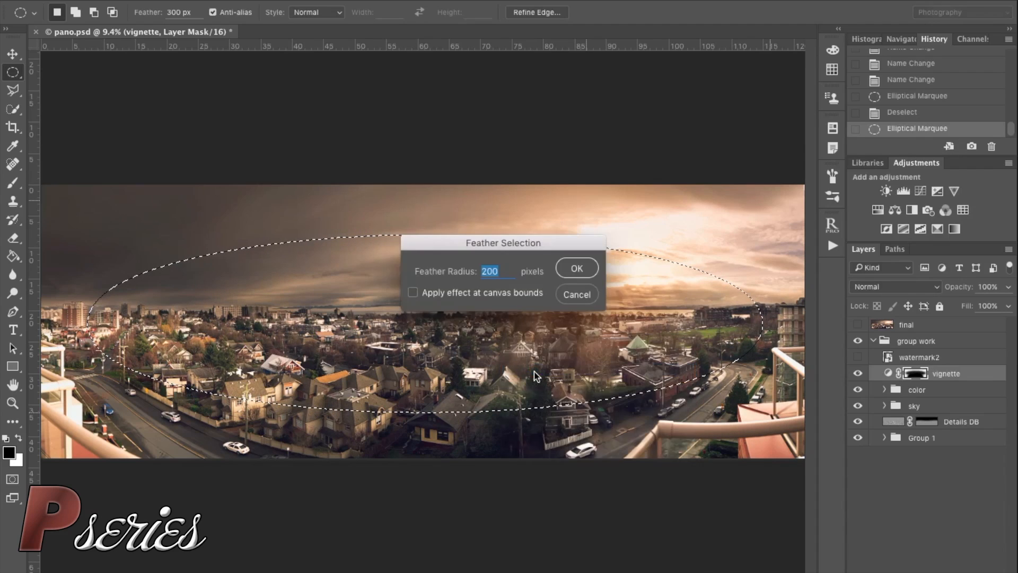
left_click(578, 296)
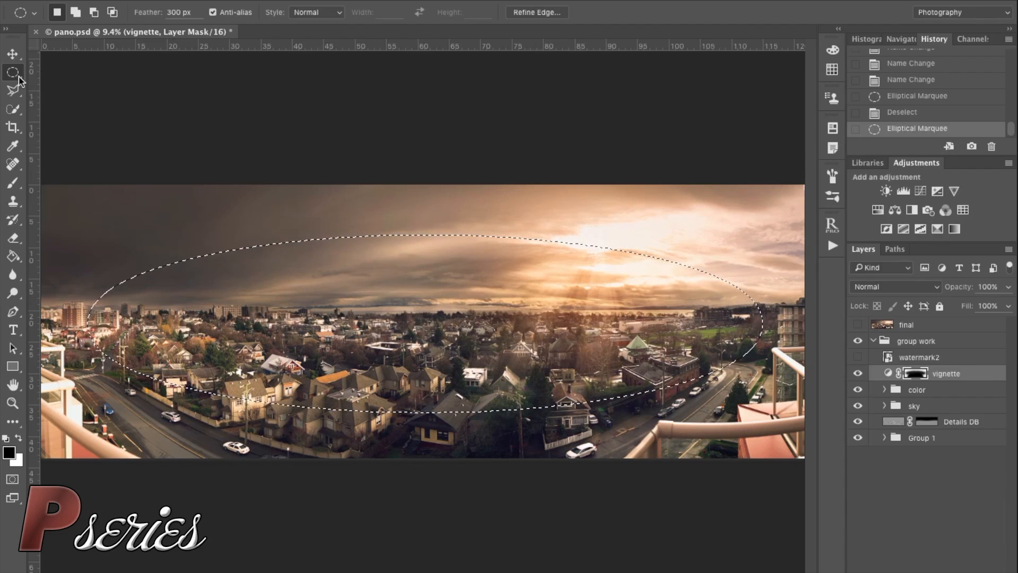
right_click(423, 254)
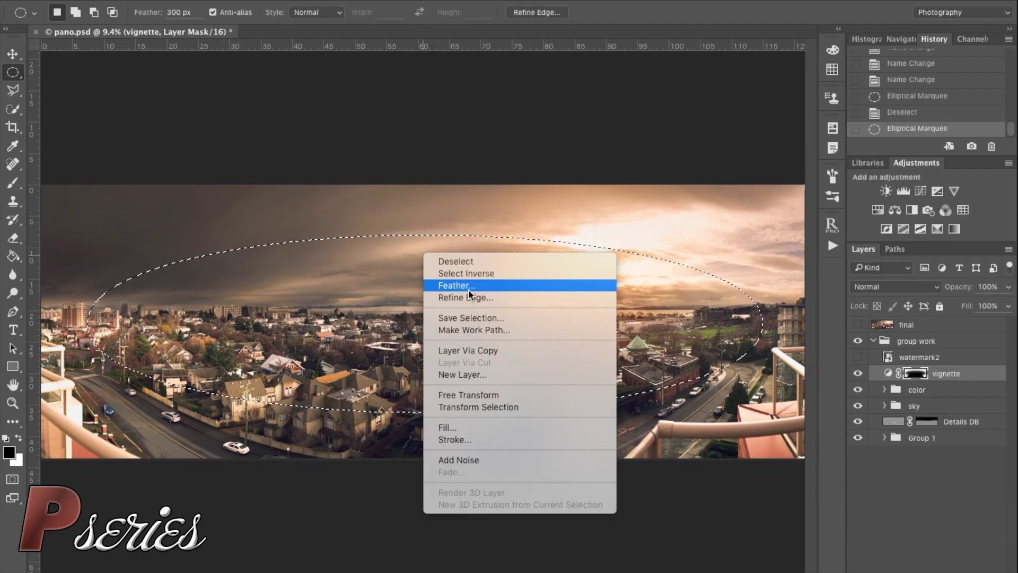
left_click(482, 262)
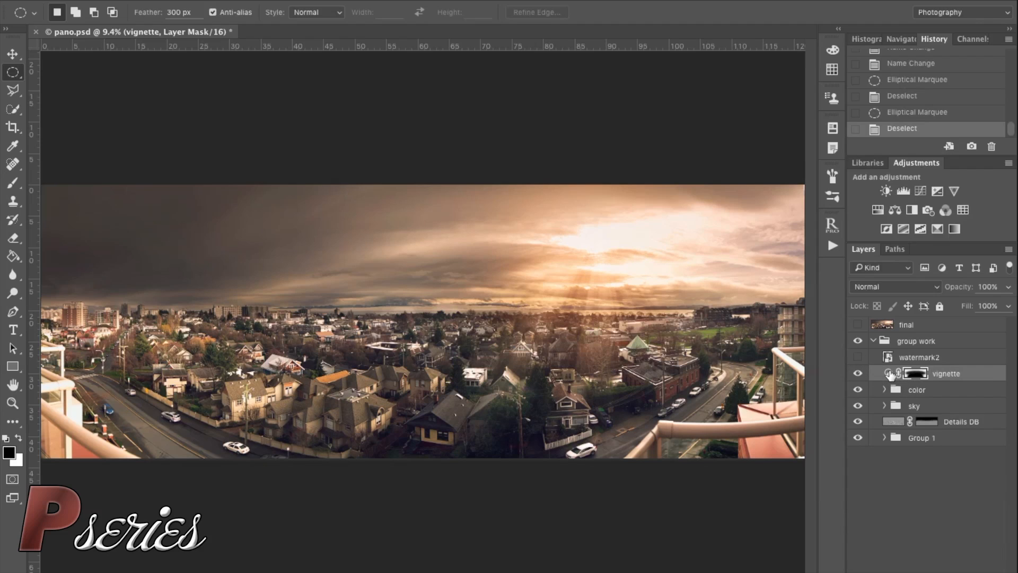
- Review the vignette layer's Levels settings and look through the available filters without applying any
double_click(890, 374)
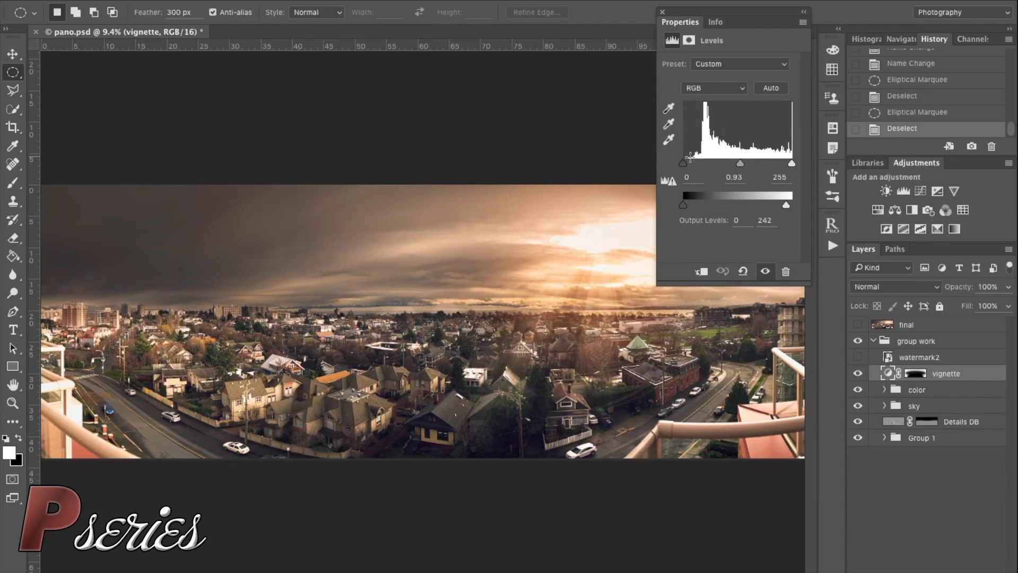
left_click(664, 12)
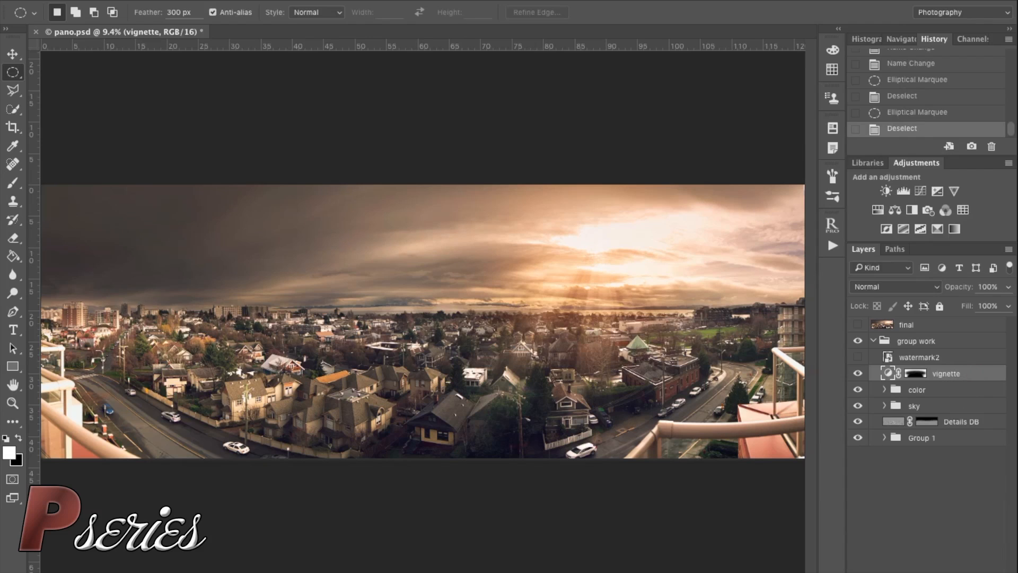
left_click(344, 0)
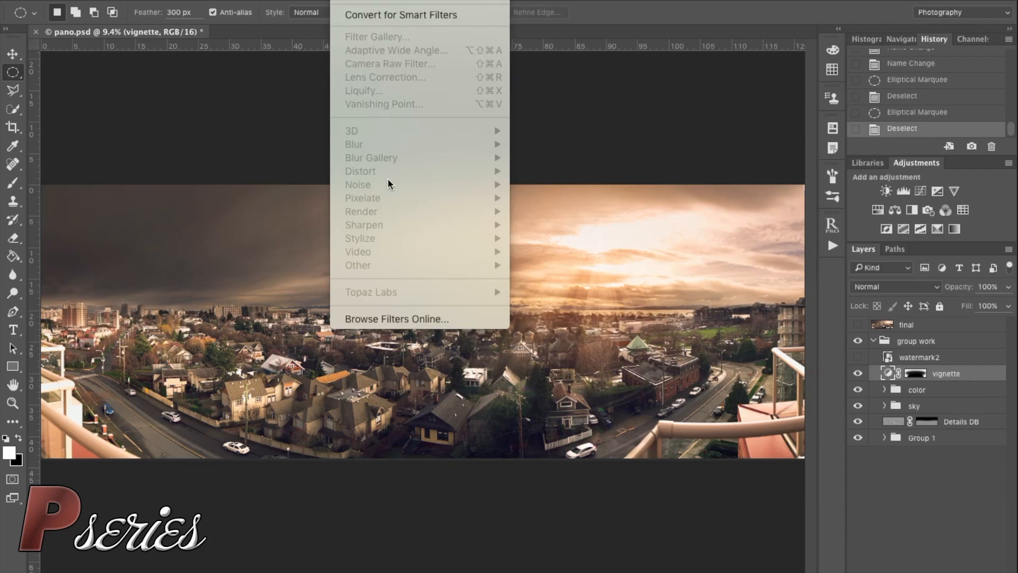
left_click(725, 137)
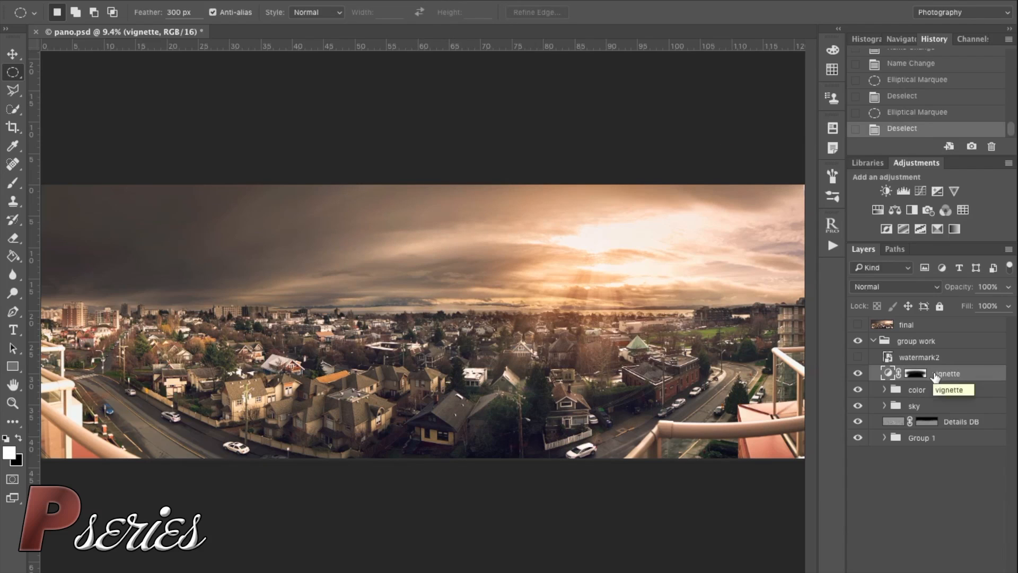
- Show the watermark2 layer, collapse the group work group, and make the final layer visible
left_click(858, 359)
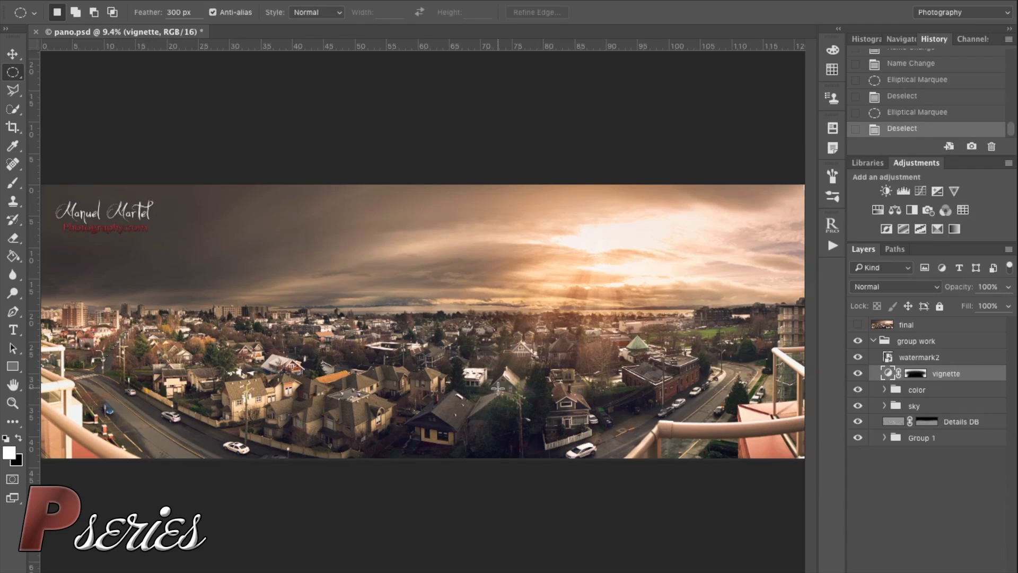
left_click(874, 342)
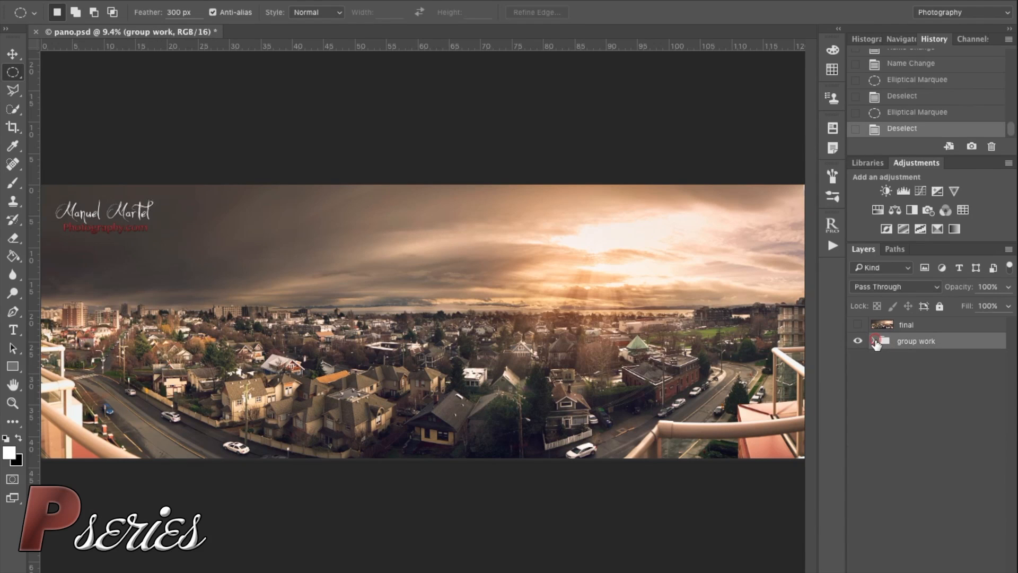
left_click(857, 324)
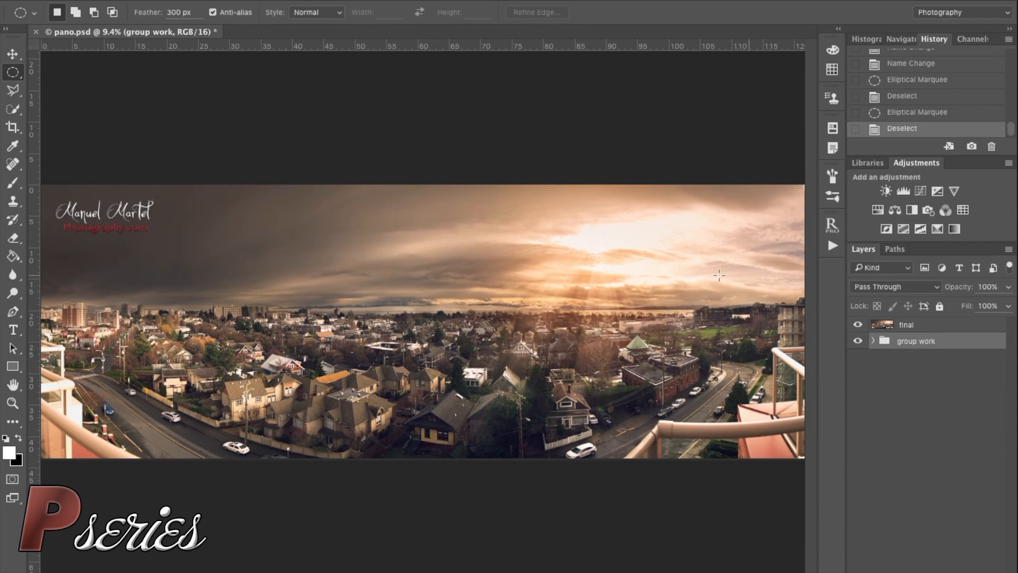